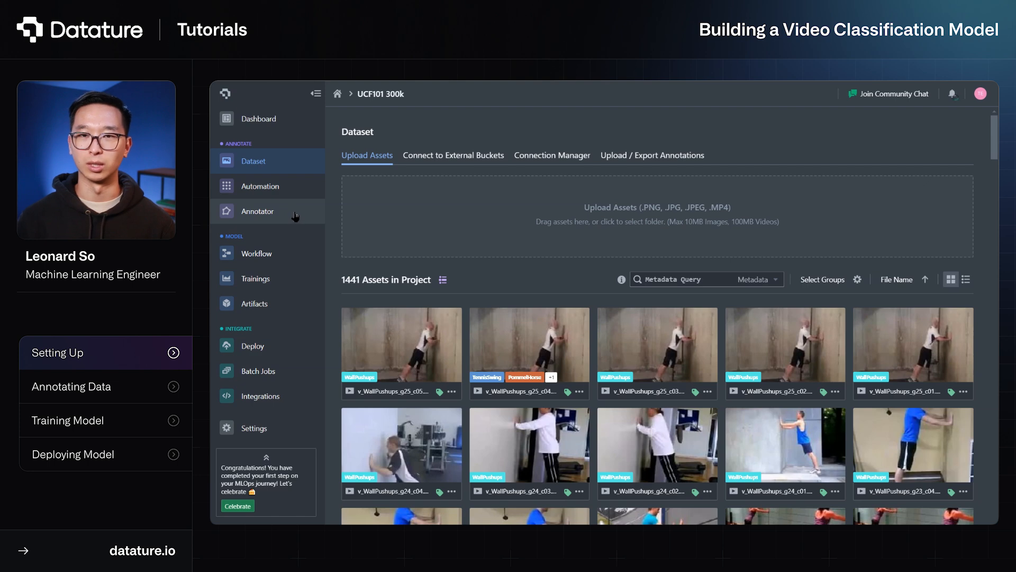
# - Open the Annotator, filter the assets by status None, and load the unannotated video
pyautogui.click(294, 214)
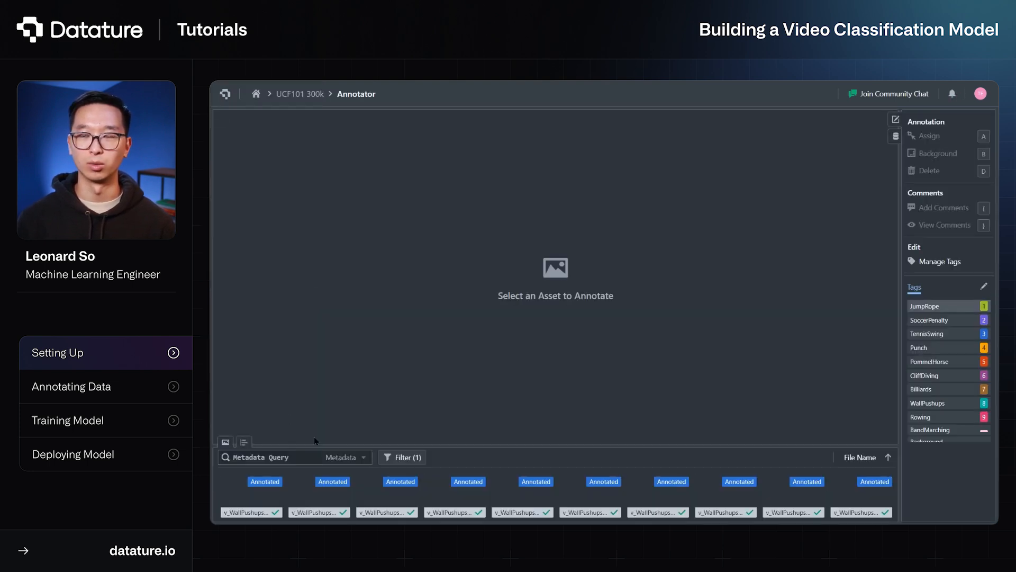
pyautogui.click(403, 457)
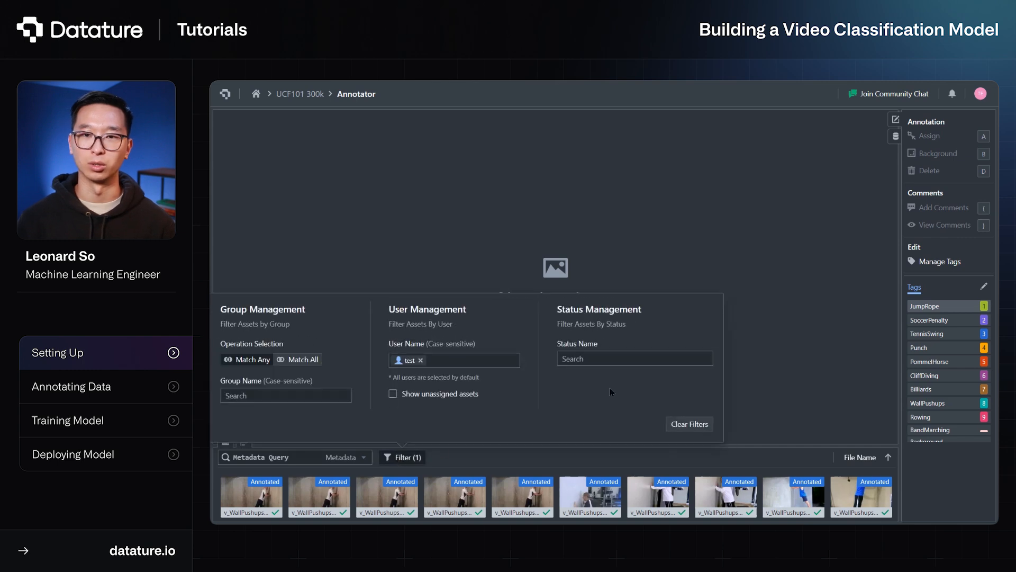
pyautogui.click(613, 360)
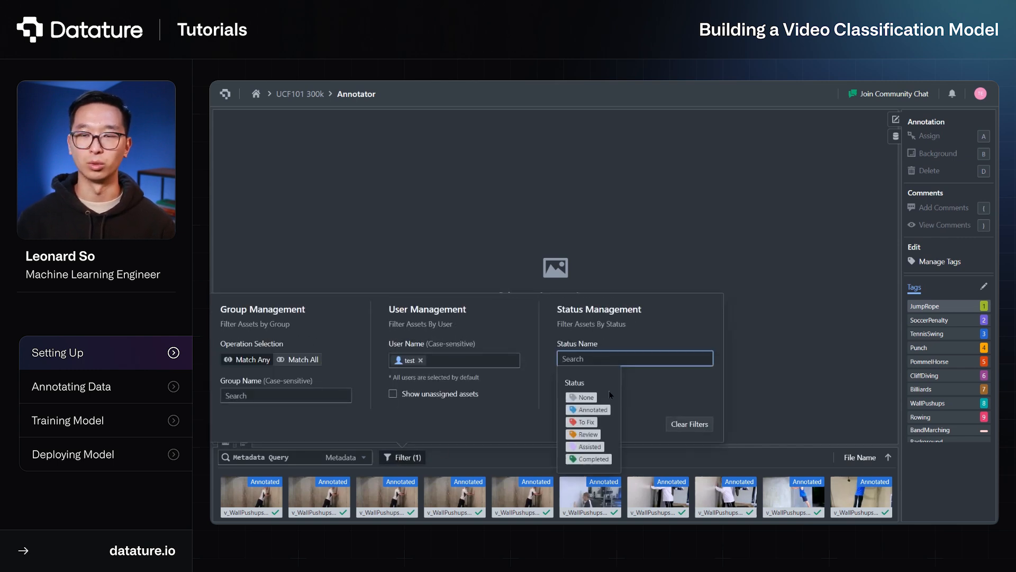
pyautogui.click(592, 398)
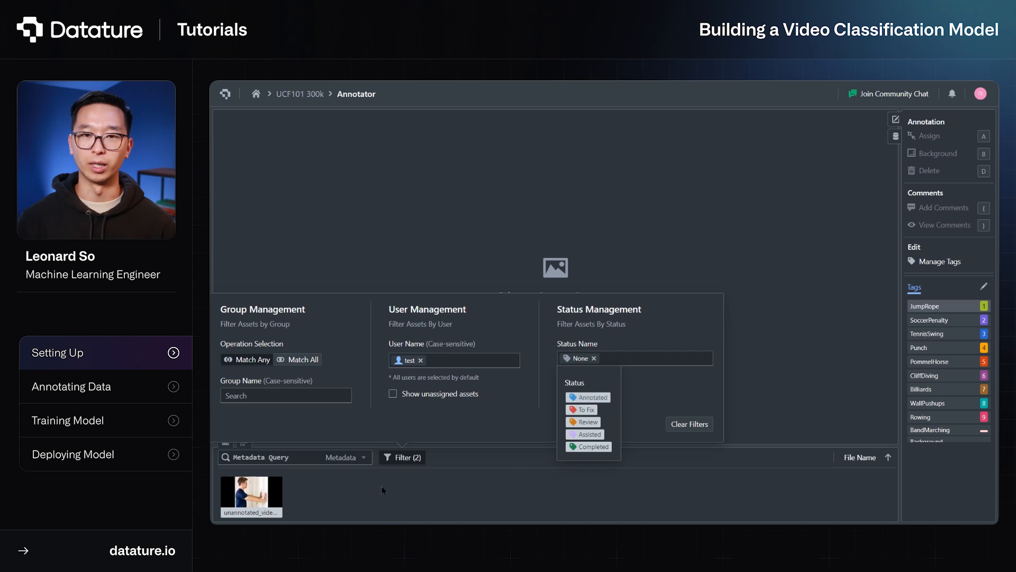
pyautogui.click(251, 495)
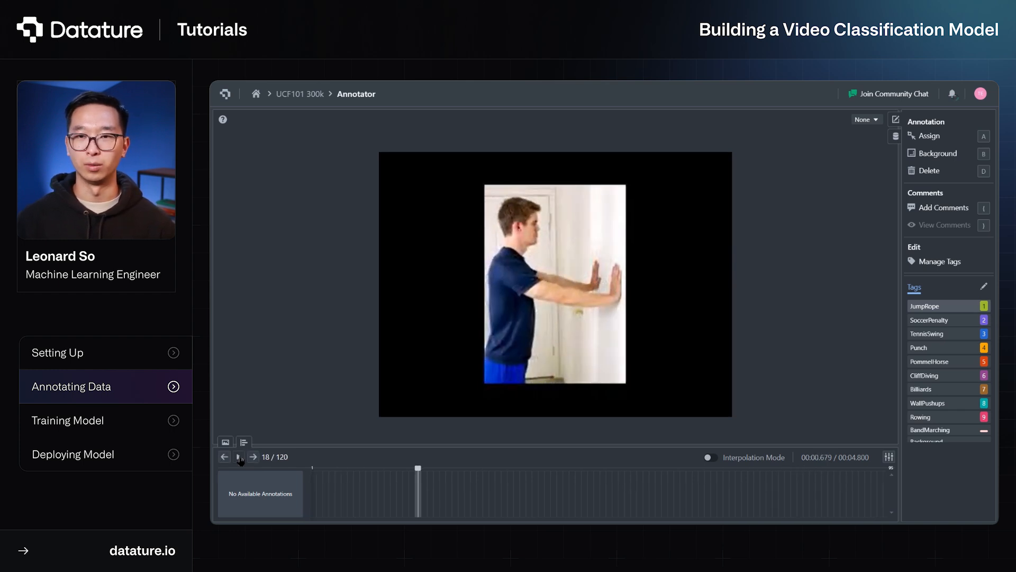
# - Return the video to frame 1, choose the WallPushups tag, enable Interpolation Mode, and annotate that frame
pyautogui.click(318, 484)
pyautogui.moveTo(318, 484); pyautogui.dragTo(316, 485)
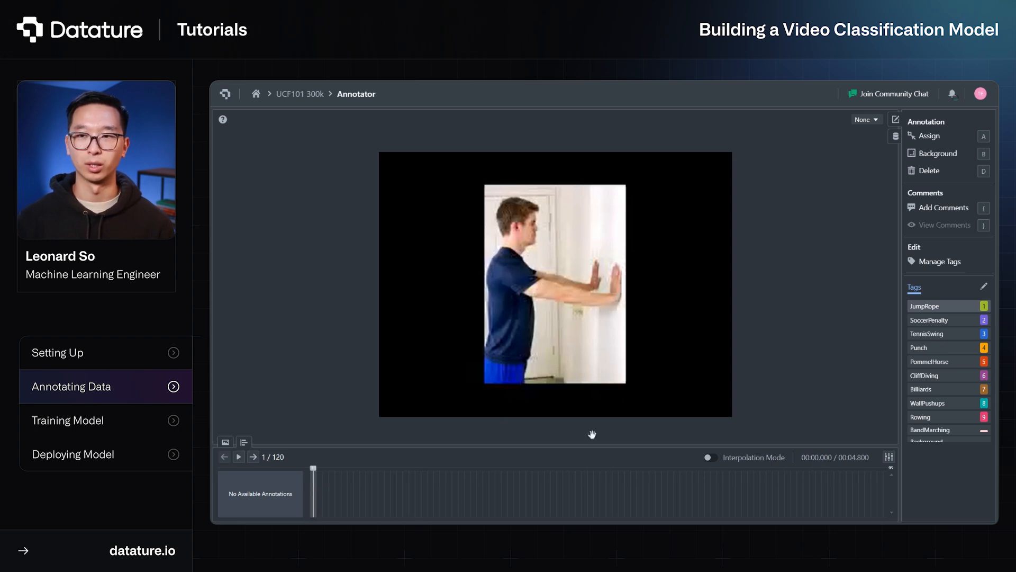
pyautogui.click(944, 405)
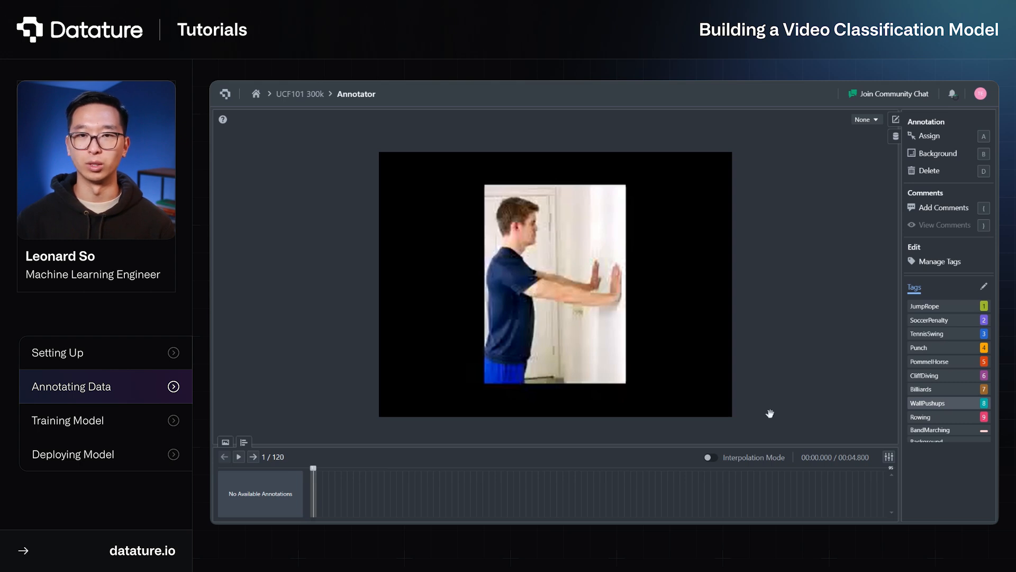
pyautogui.click(710, 458)
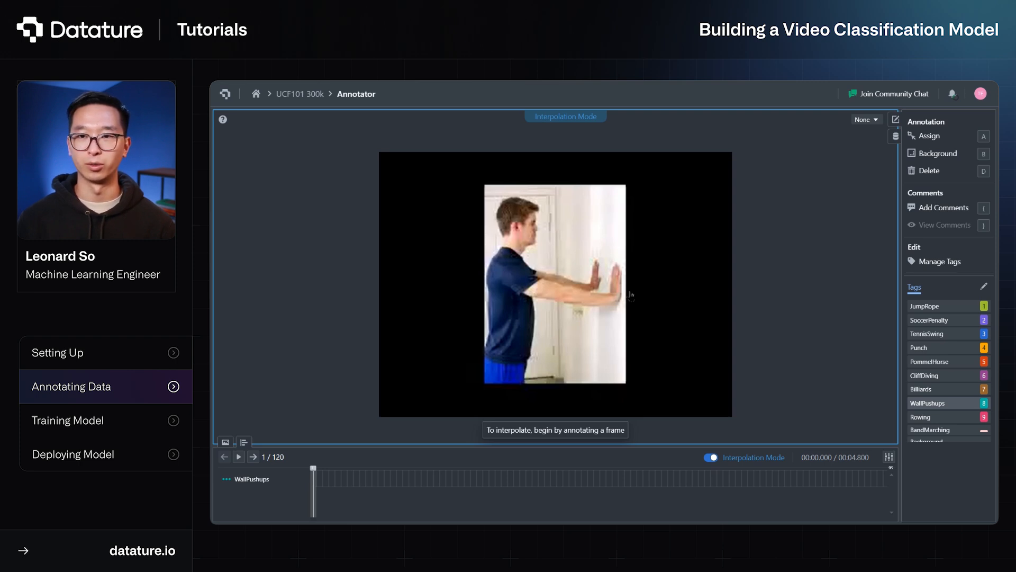
pyautogui.click(617, 267)
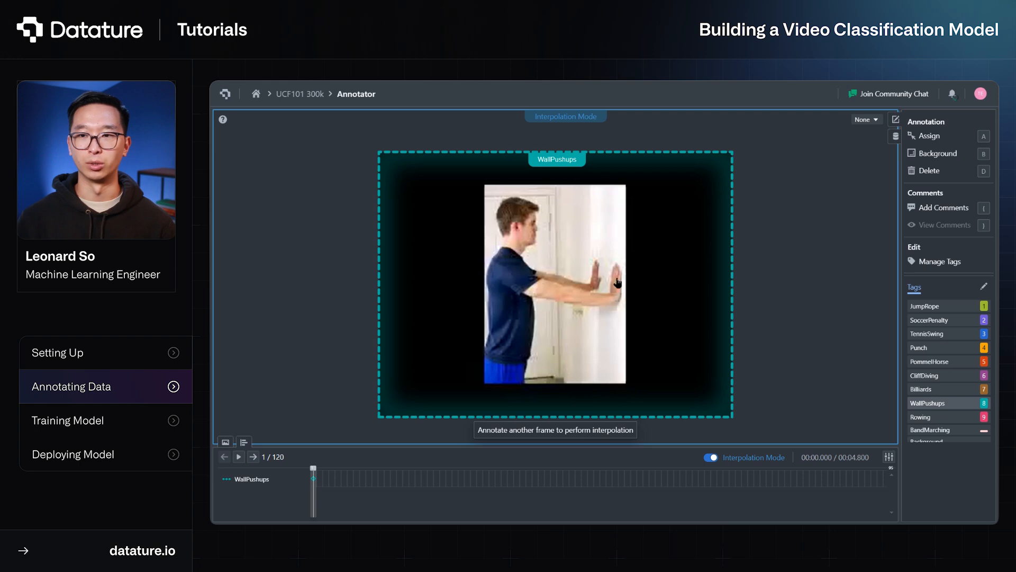
# - Move the timeline to the last frame, 120, and annotate it as WallPushups to interpolate across the video
pyautogui.click(731, 481)
pyautogui.hscroll(6, 731, 484)
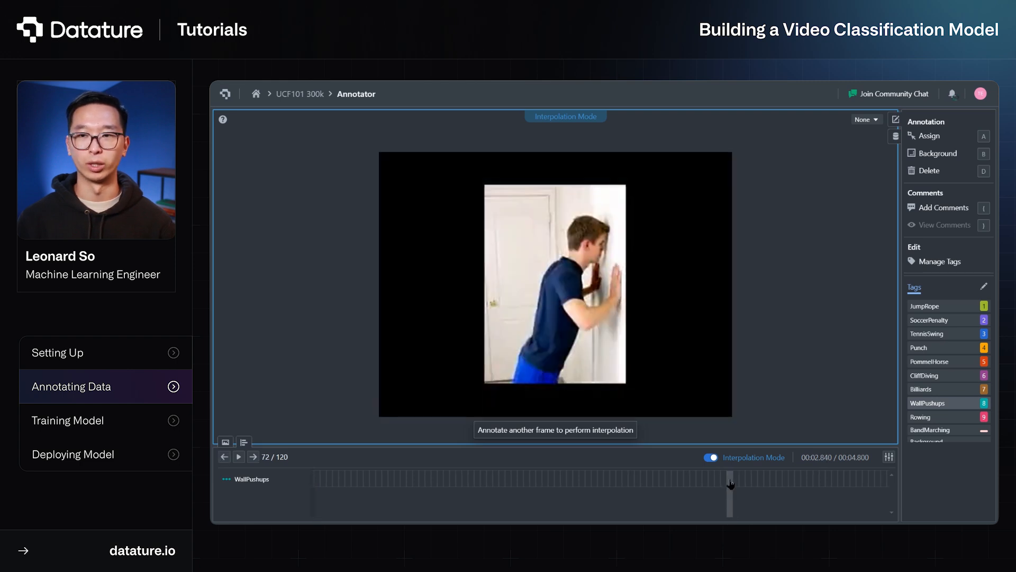
pyautogui.hscroll(3, 731, 483)
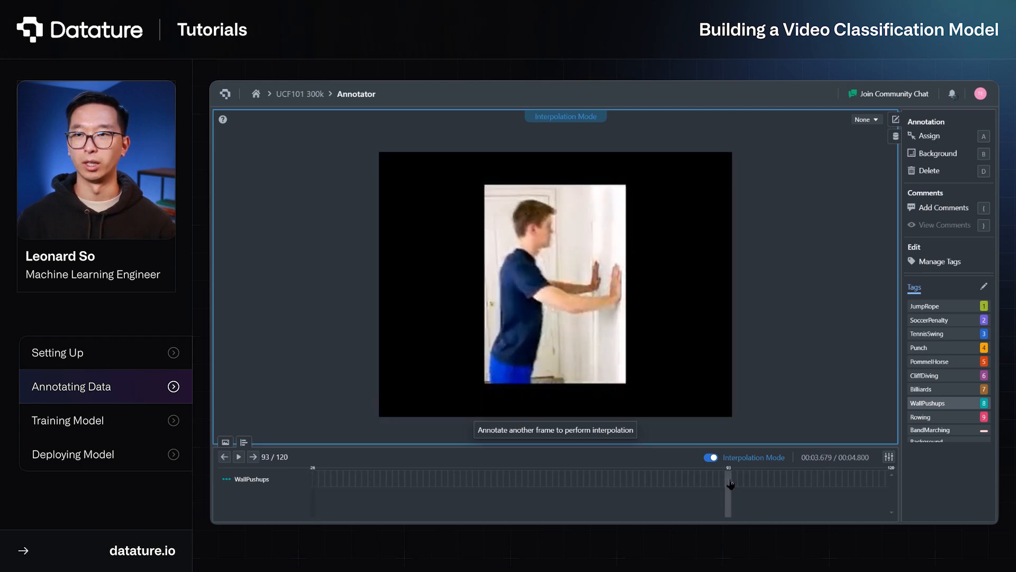
pyautogui.click(765, 483)
pyautogui.moveTo(766, 483); pyautogui.dragTo(886, 482)
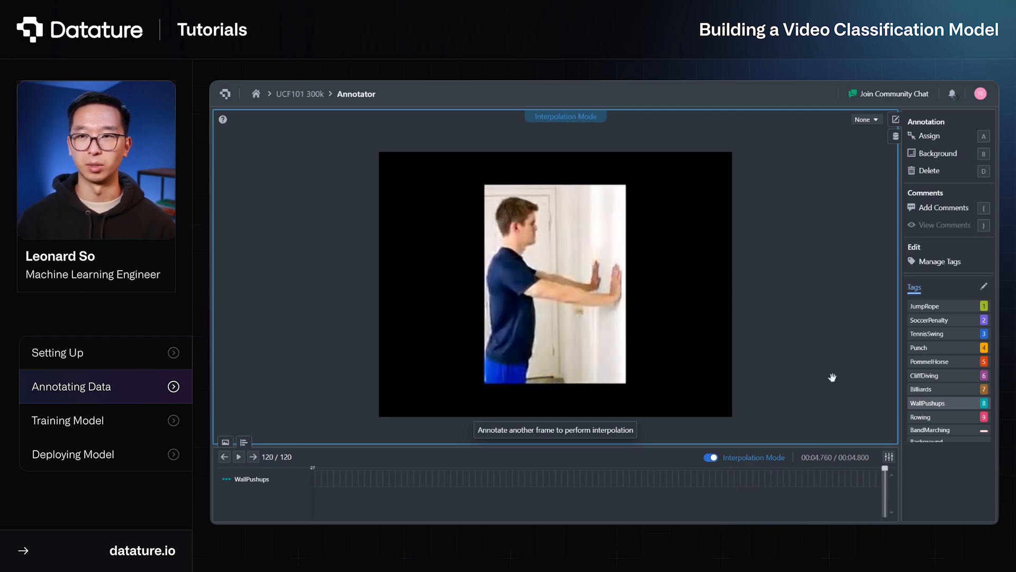
pyautogui.click(710, 313)
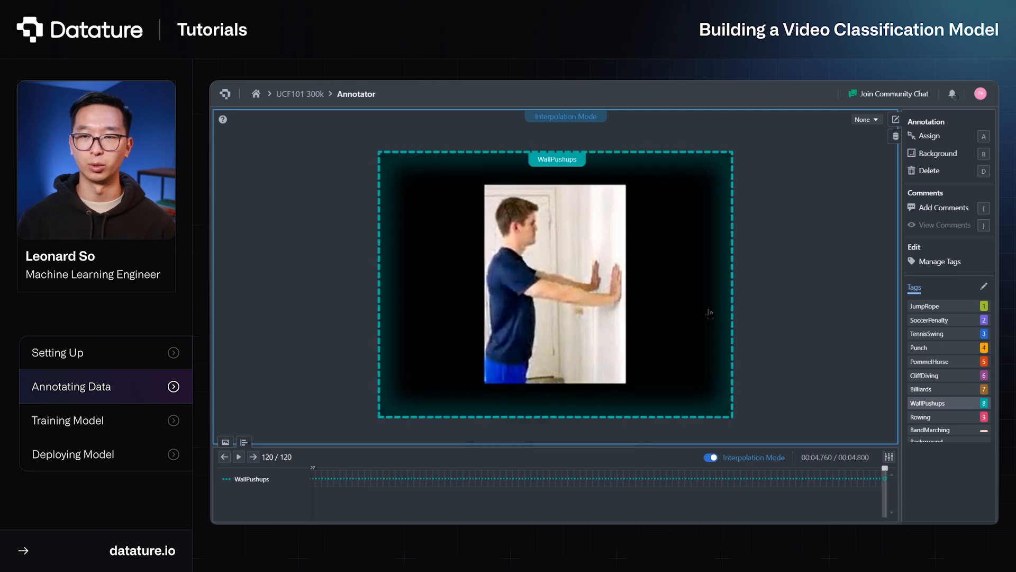
# - Check an interpolated frame around frame 76, commit the WallPushups interpolation, and exit Interpolation Mode
pyautogui.click(614, 479)
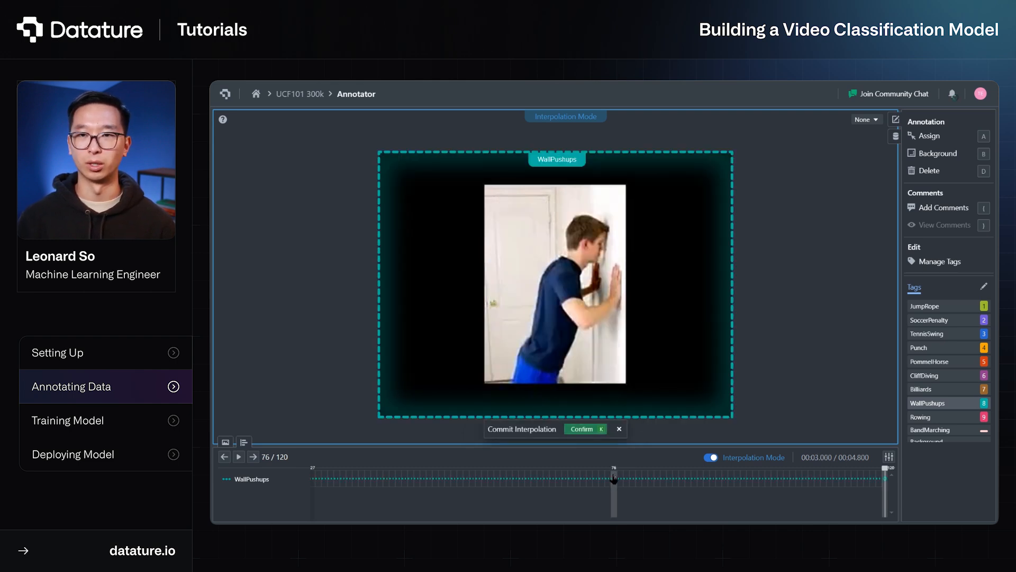
pyautogui.click(599, 433)
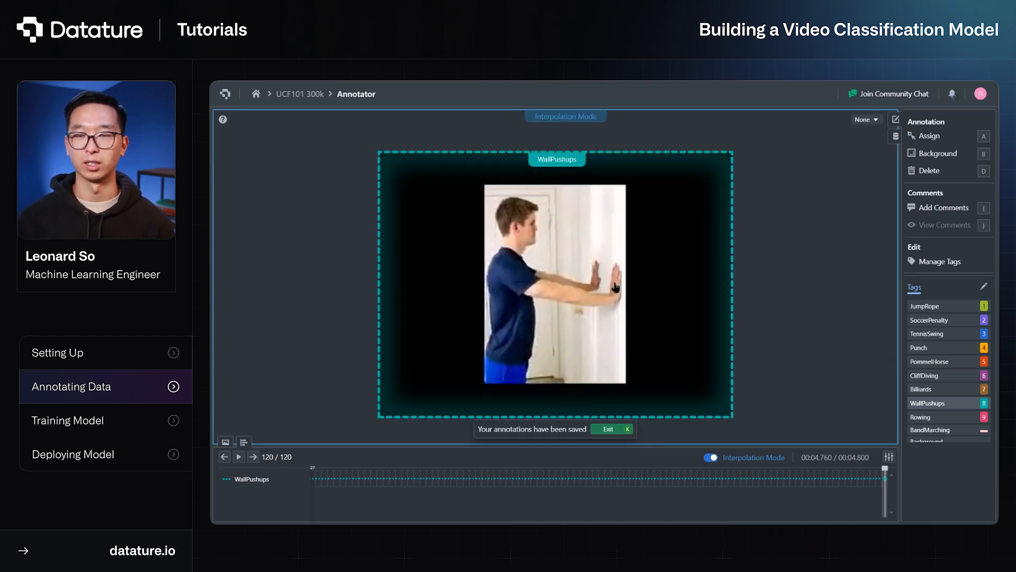
pyautogui.click(611, 429)
# - Remove the None status filter from the asset list and look through the annotated videos
pyautogui.click(226, 442)
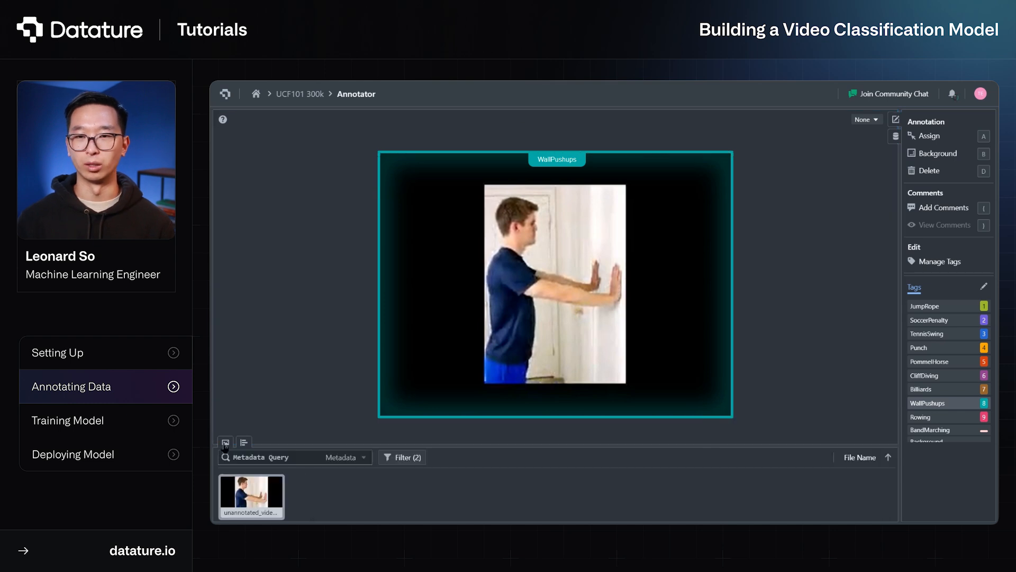
pyautogui.click(401, 457)
pyautogui.click(593, 358)
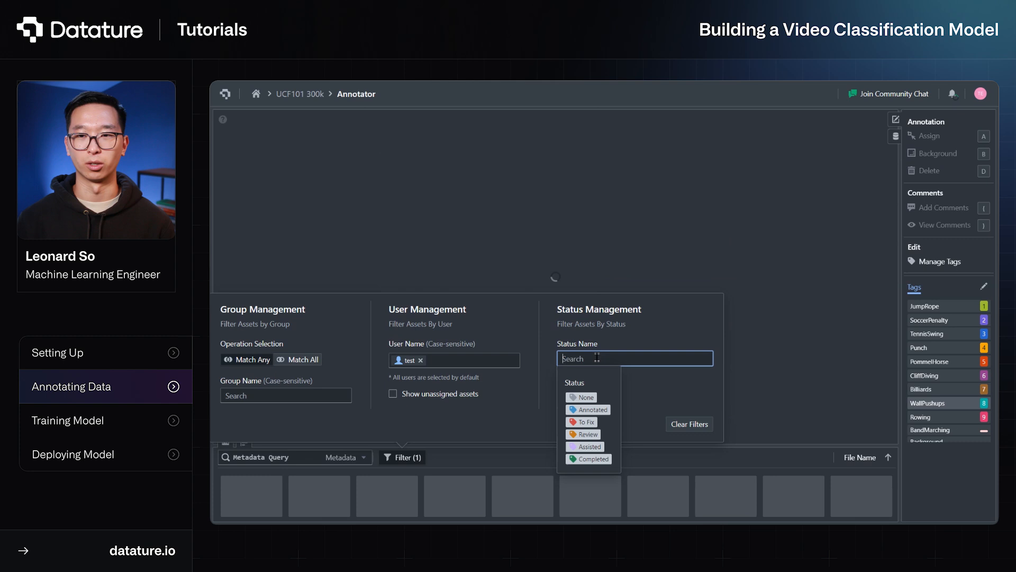
pyautogui.click(786, 422)
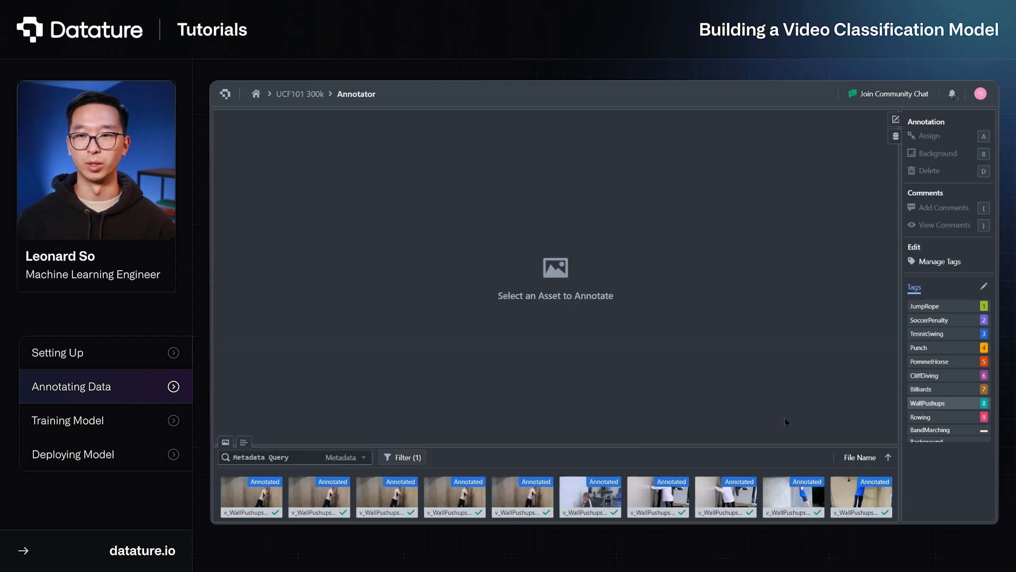
pyautogui.hscroll(5, 648, 487)
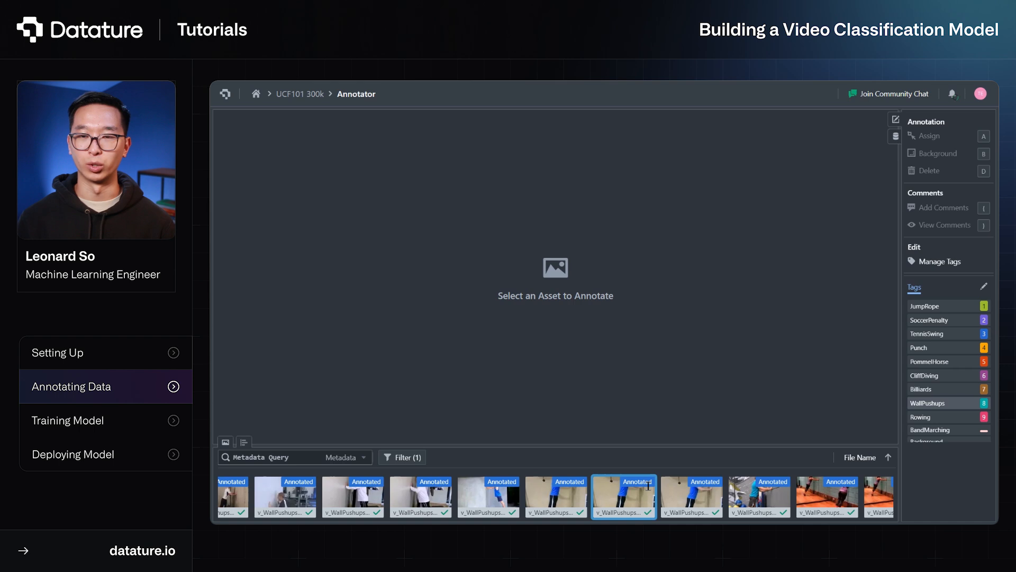
pyautogui.hscroll(-5, 648, 486)
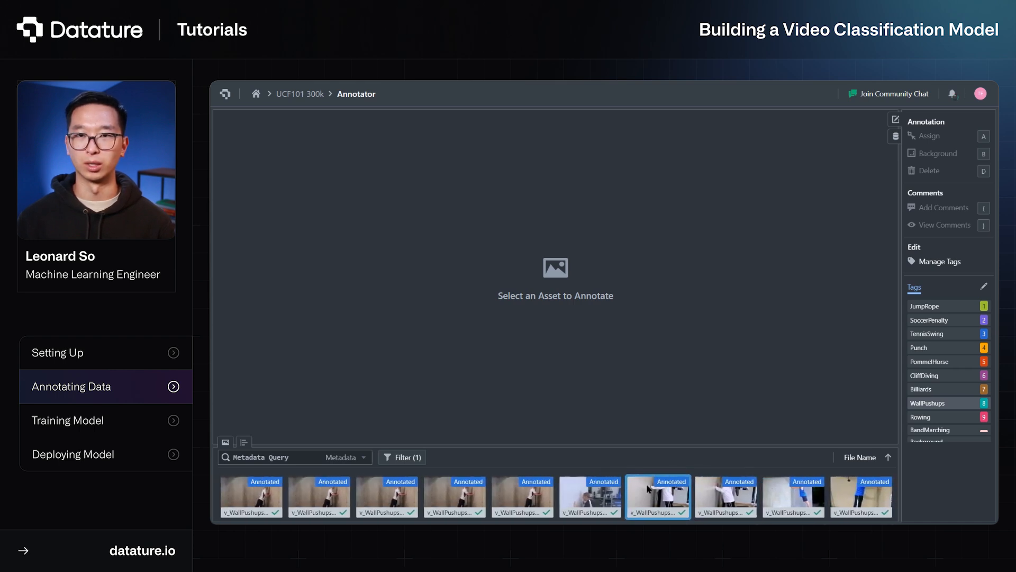
# - Return to the UCF101 300k project and create a blank workflow instead of a recommended one
pyautogui.click(305, 95)
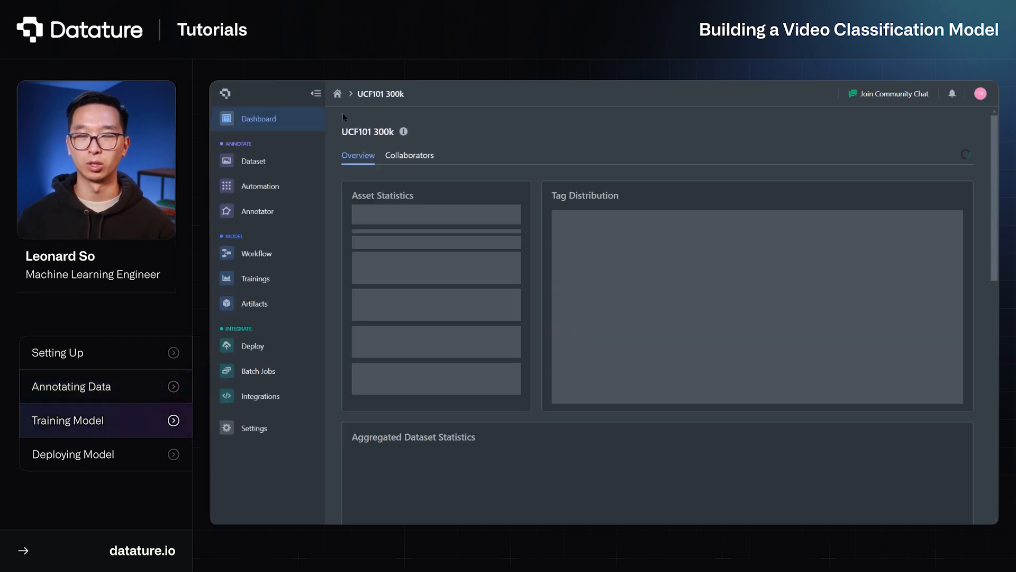
pyautogui.click(290, 256)
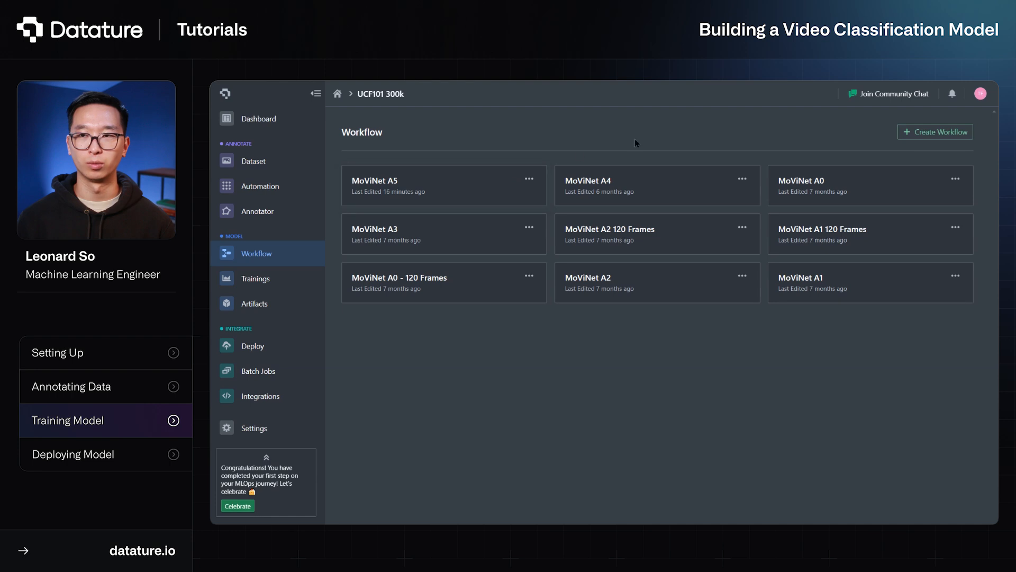
pyautogui.click(921, 133)
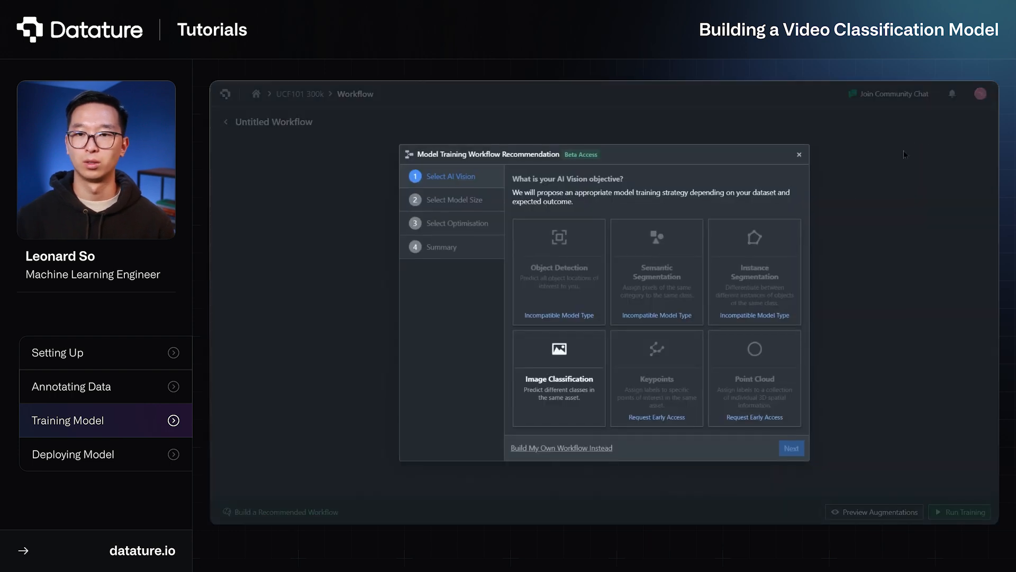
pyautogui.click(593, 449)
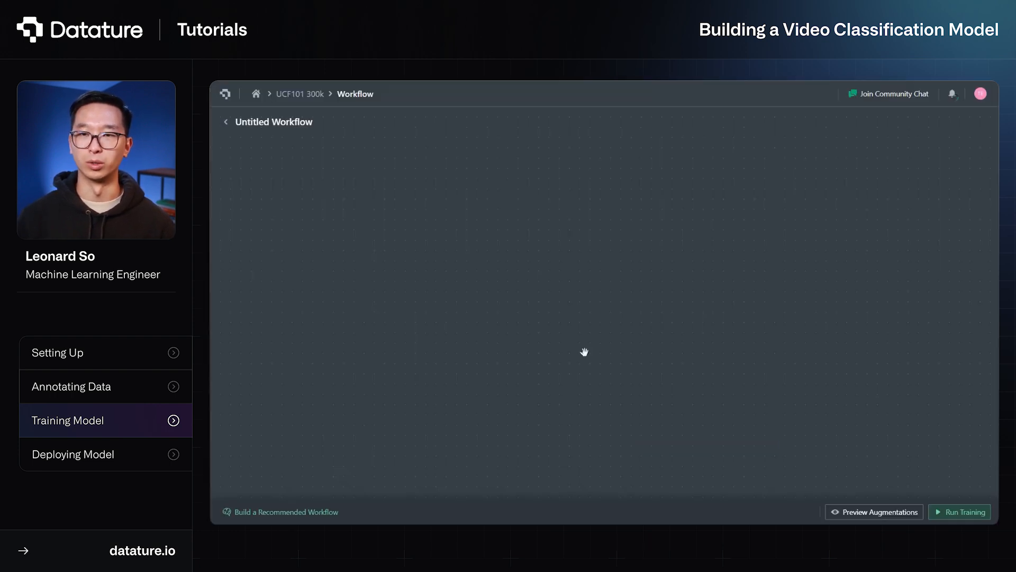
# - Add a Dataset node to the workflow canvas and open its settings
pyautogui.rightClick(580, 226)
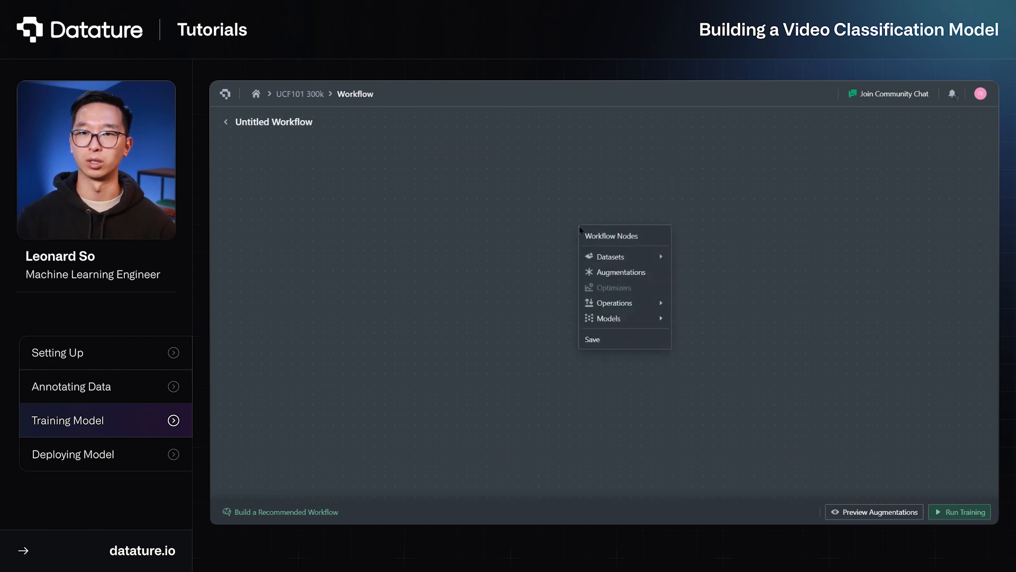
pyautogui.moveTo(617, 259)
pyautogui.click(698, 258)
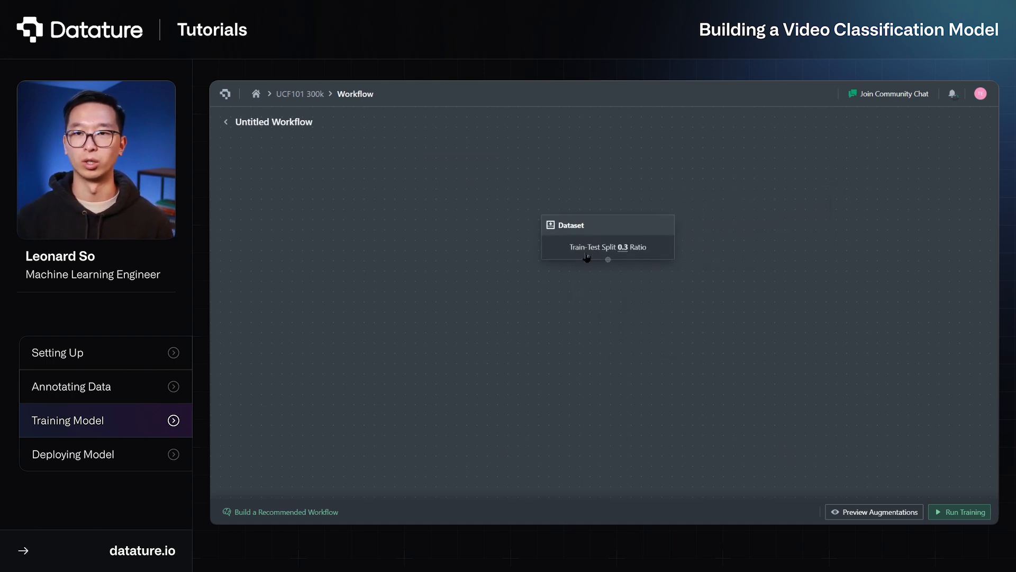
pyautogui.click(585, 249)
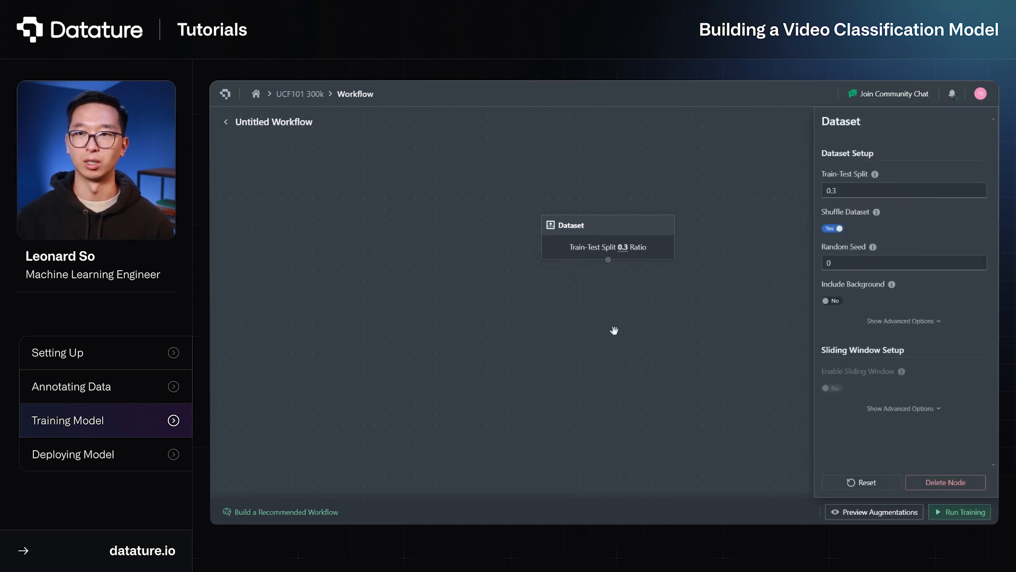
# - Add a MoViNet A5 320x320 action recognition model below the Dataset node and connect the Dataset node to it
pyautogui.rightClick(592, 337)
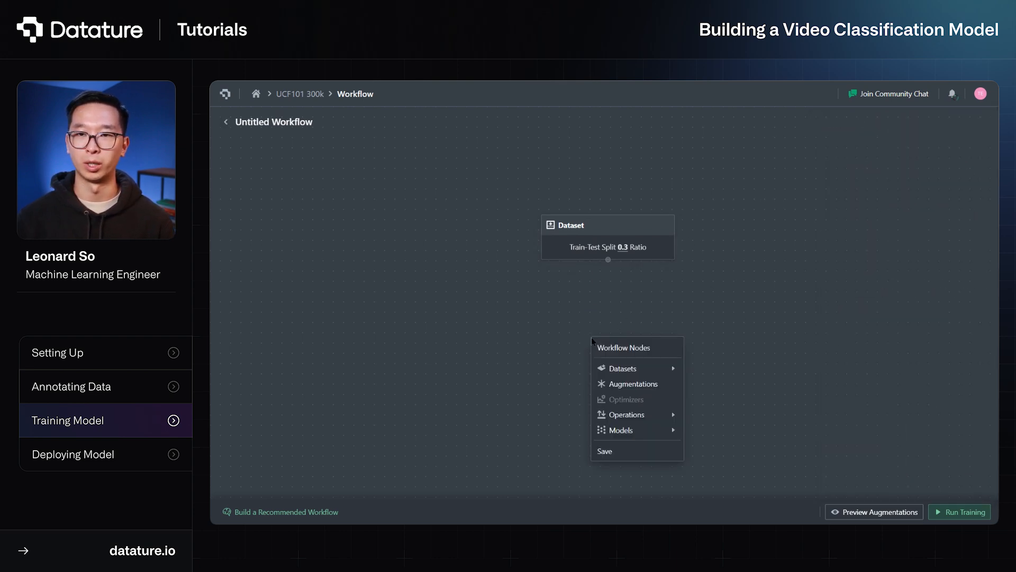
pyautogui.moveTo(640, 430)
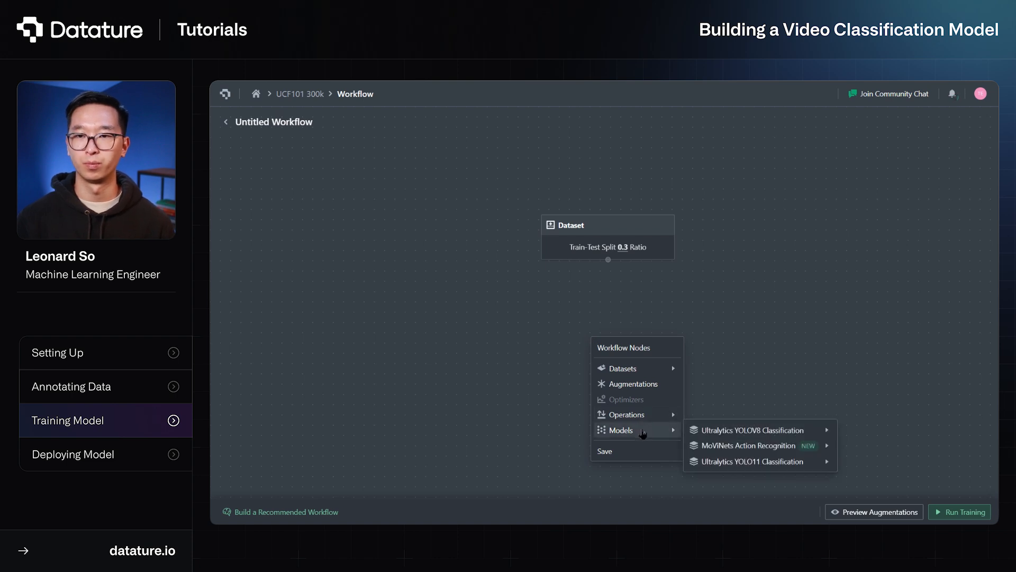
pyautogui.moveTo(714, 446)
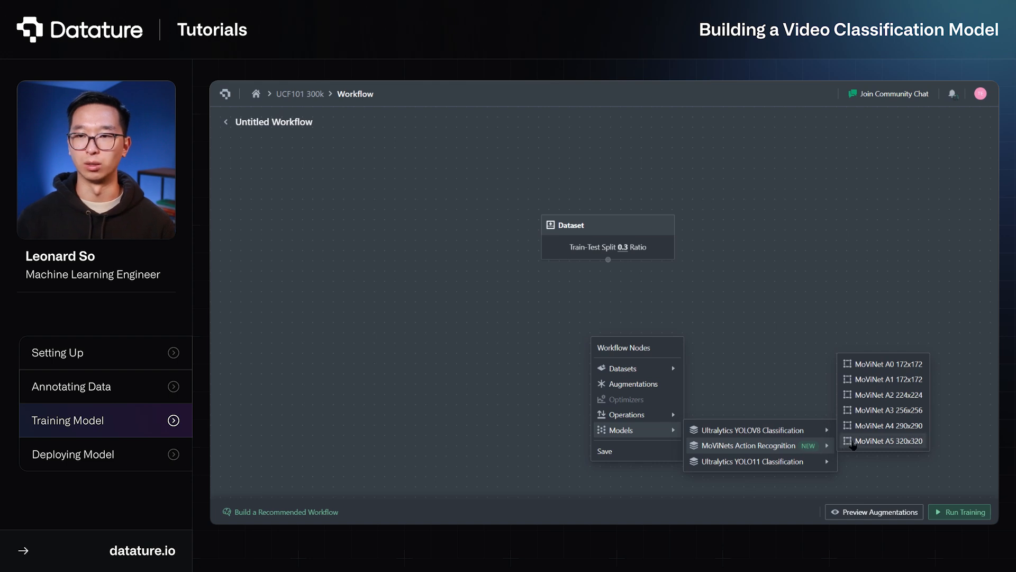
pyautogui.click(853, 444)
pyautogui.moveTo(873, 386); pyautogui.dragTo(569, 368)
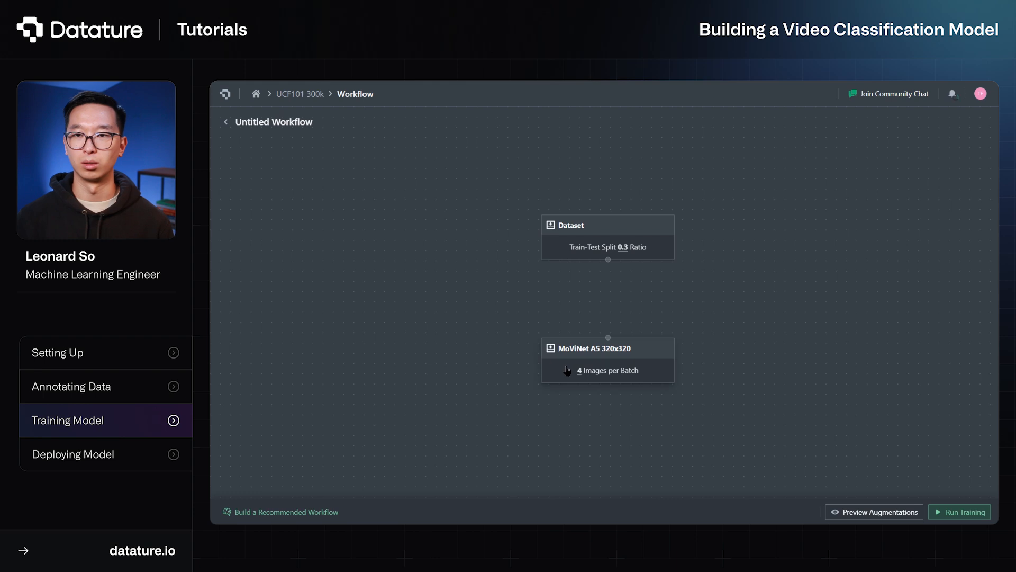
pyautogui.moveTo(608, 259); pyautogui.dragTo(609, 338)
# - Set the MoViNet A5 model's frame size to 20 after checking the description of the batch size parameter
pyautogui.click(620, 373)
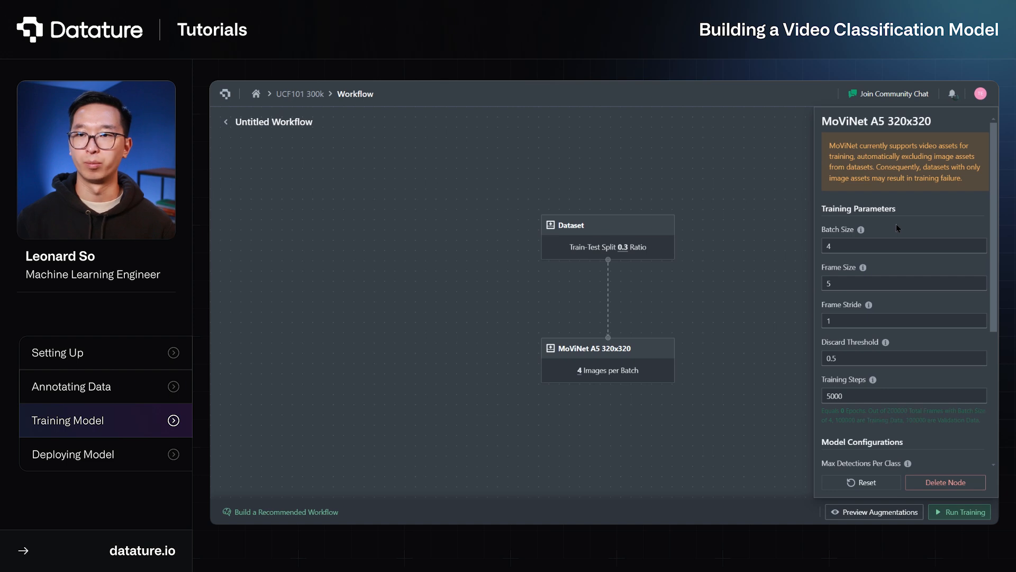
pyautogui.moveTo(861, 230)
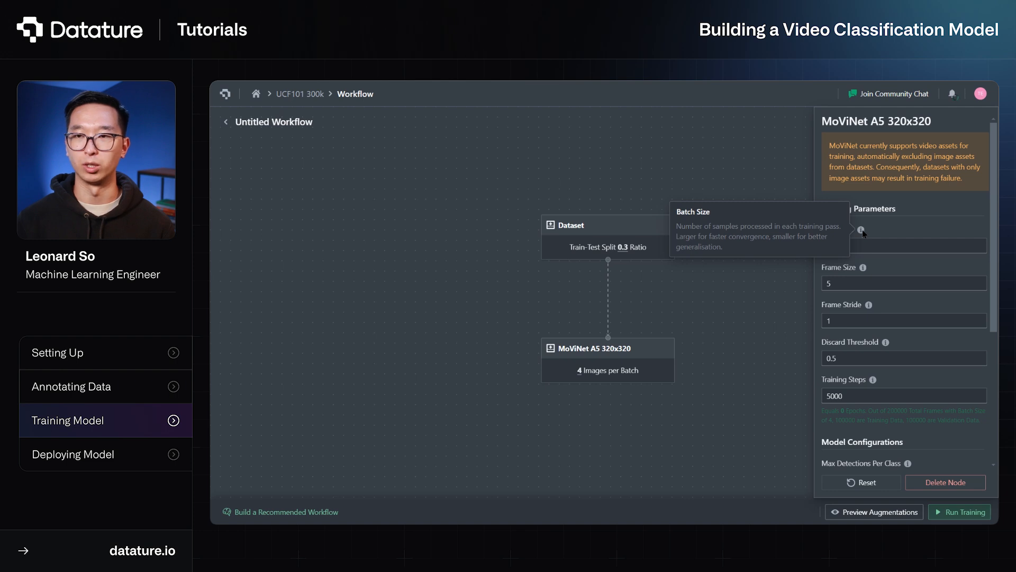
pyautogui.click(888, 284)
pyautogui.press('BackSpace')
pyautogui.write('20')
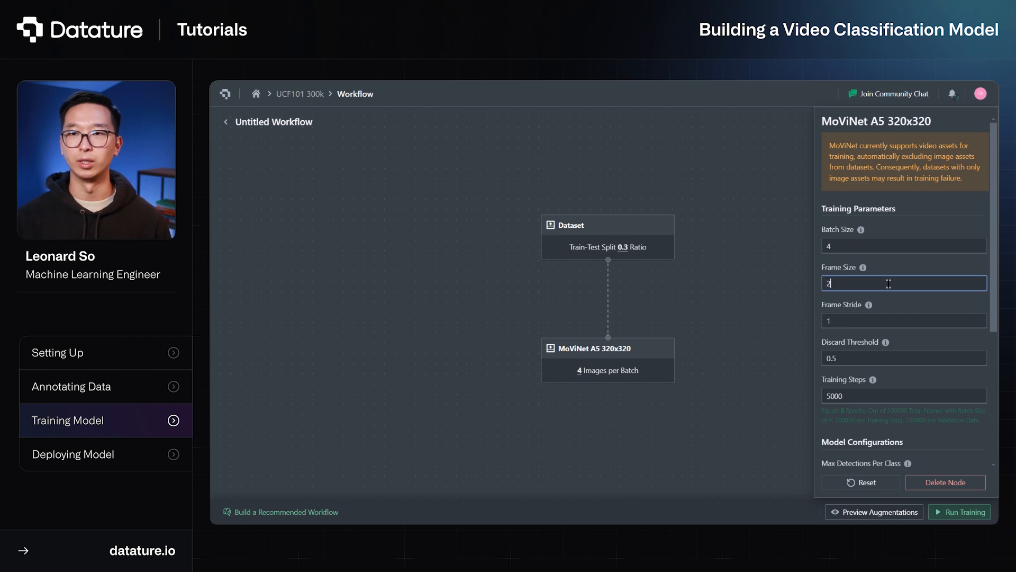
pyautogui.click(895, 300)
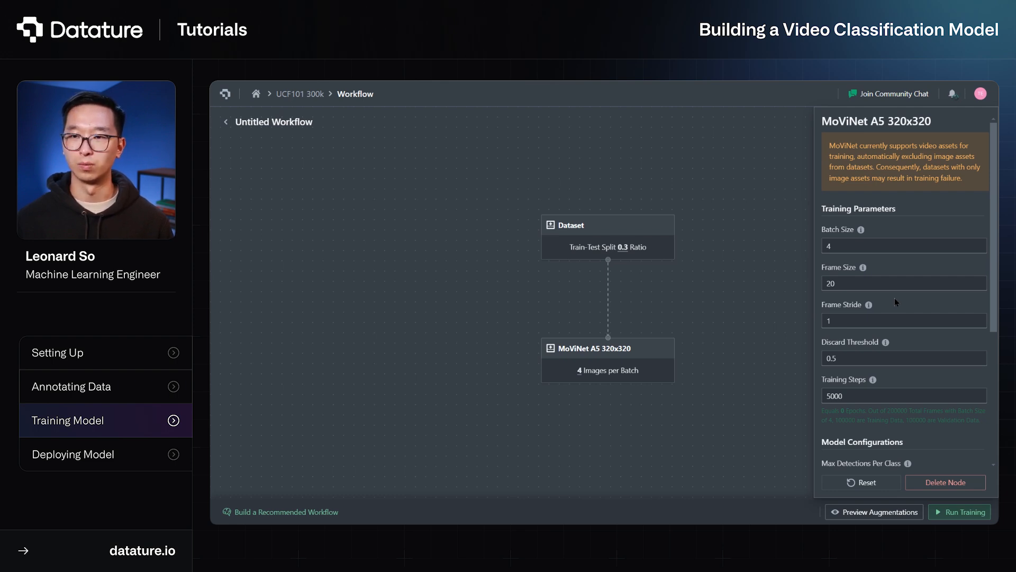
# - Set the MoViNet A5 model's training steps to 10000 and close its settings
pyautogui.moveTo(886, 343)
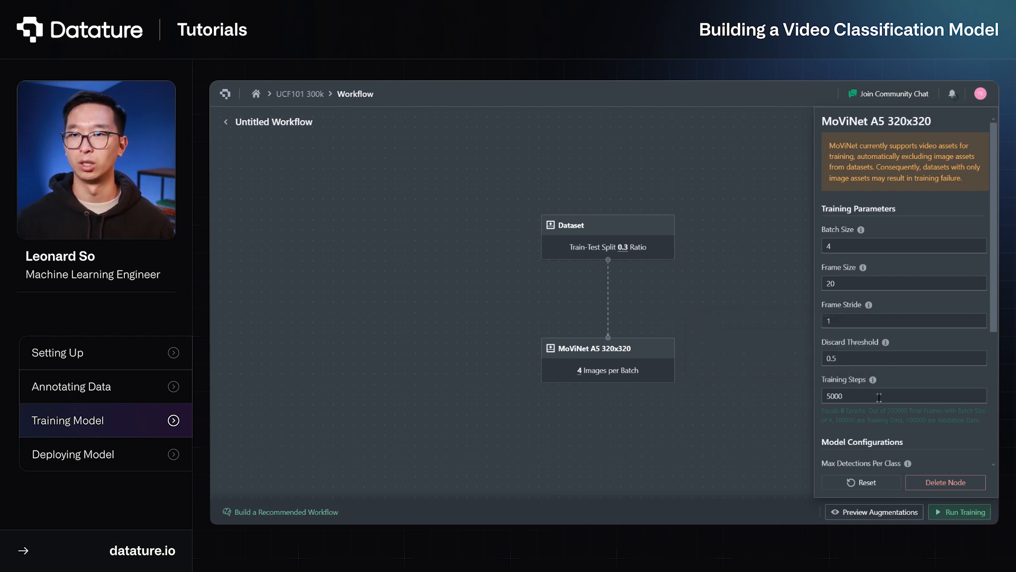
pyautogui.scroll(-3, 879, 398)
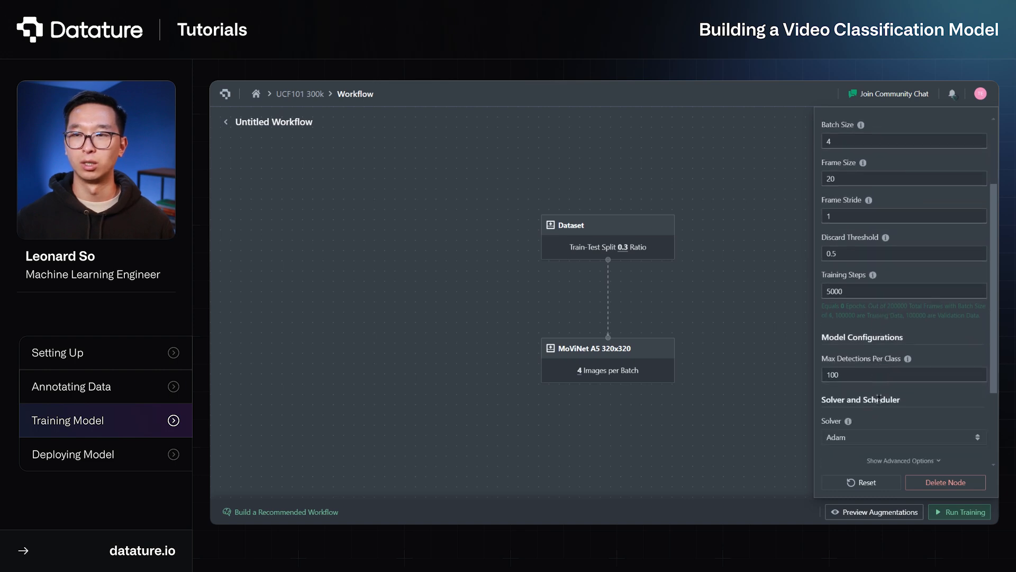
pyautogui.click(833, 287)
pyautogui.press('BackSpace')
pyautogui.write('10')
pyautogui.click(889, 319)
pyautogui.scroll(-3, 891, 321)
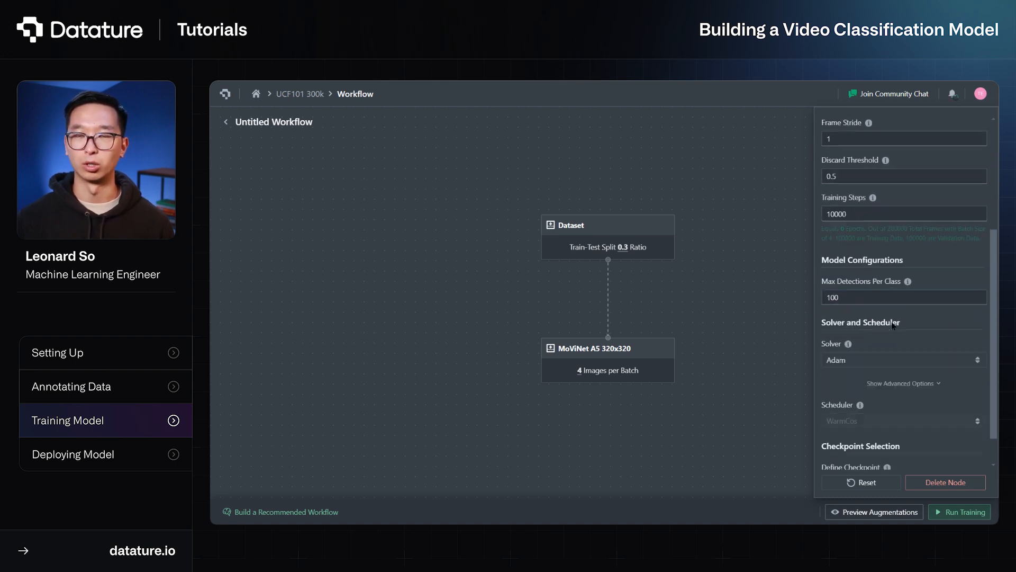
pyautogui.click(796, 442)
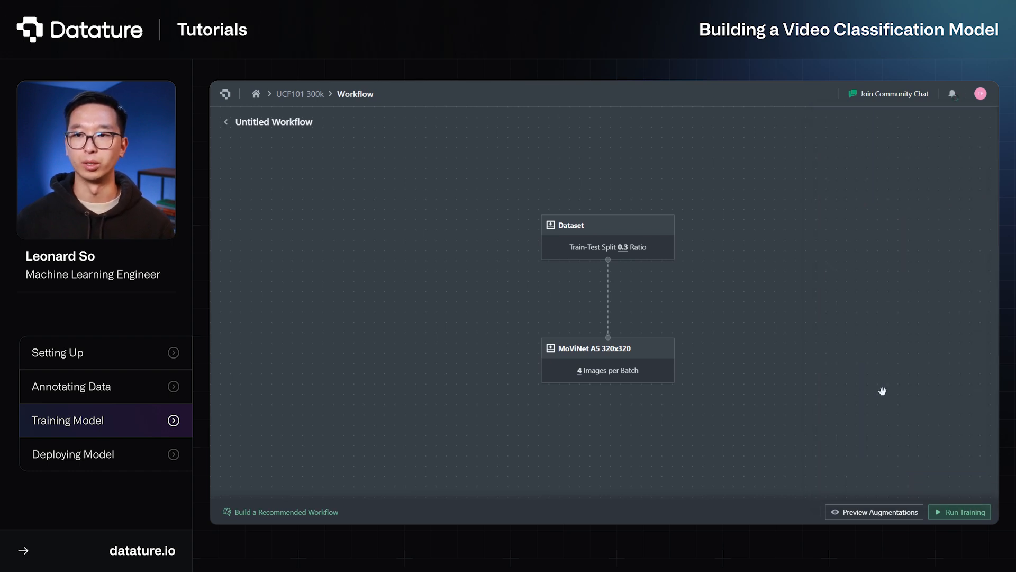
# - Begin a training run with the Highest Accuracy checkpoint strategy and an evaluation interval of 2500, and proceed to hardware configuration
pyautogui.click(955, 513)
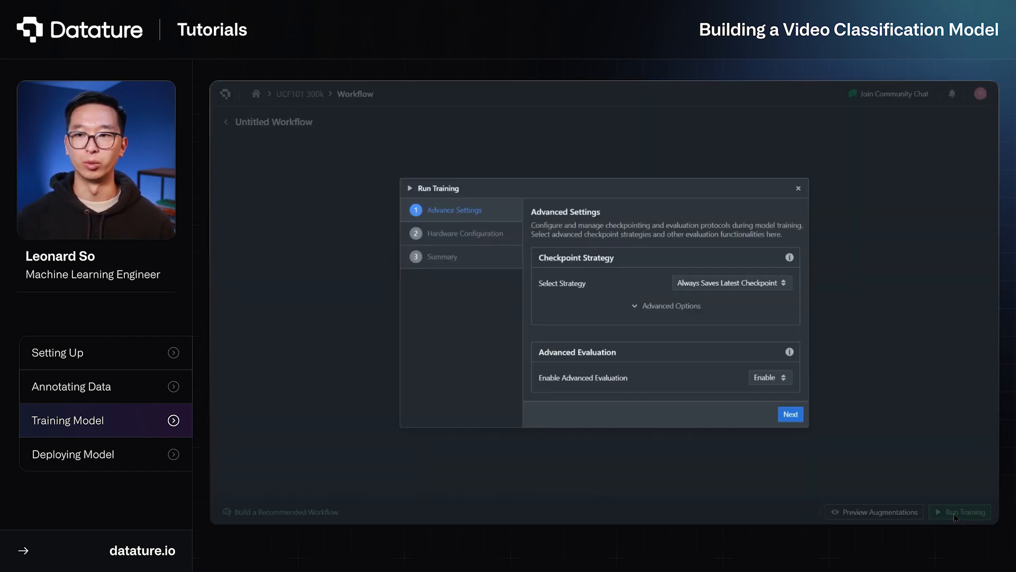
pyautogui.click(757, 286)
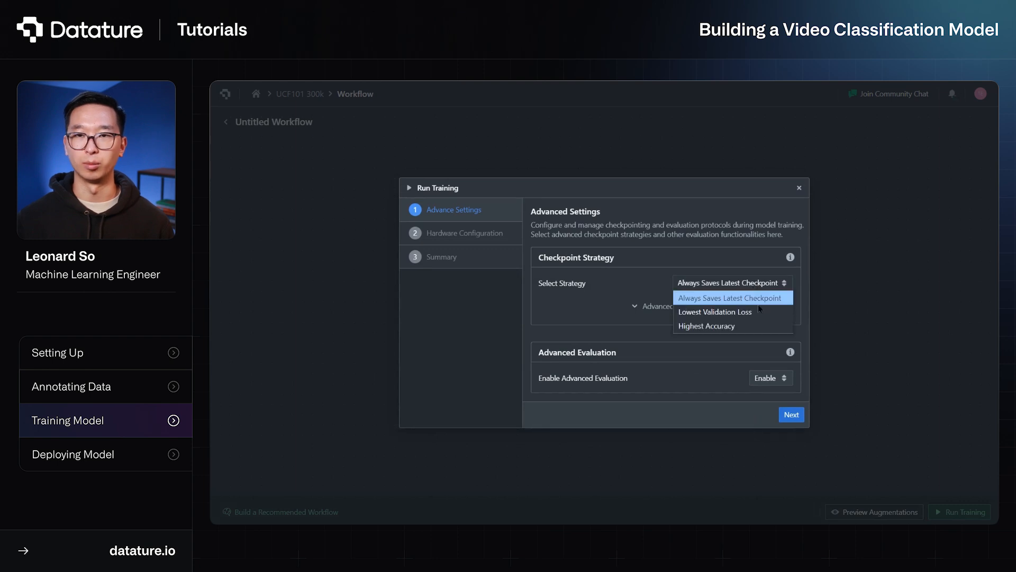
pyautogui.click(762, 324)
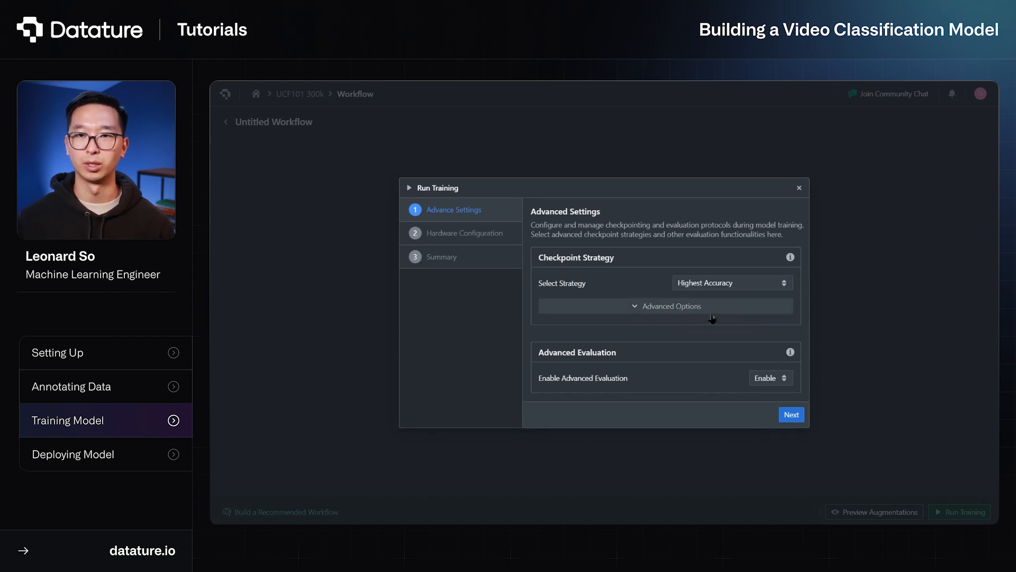
pyautogui.click(718, 312)
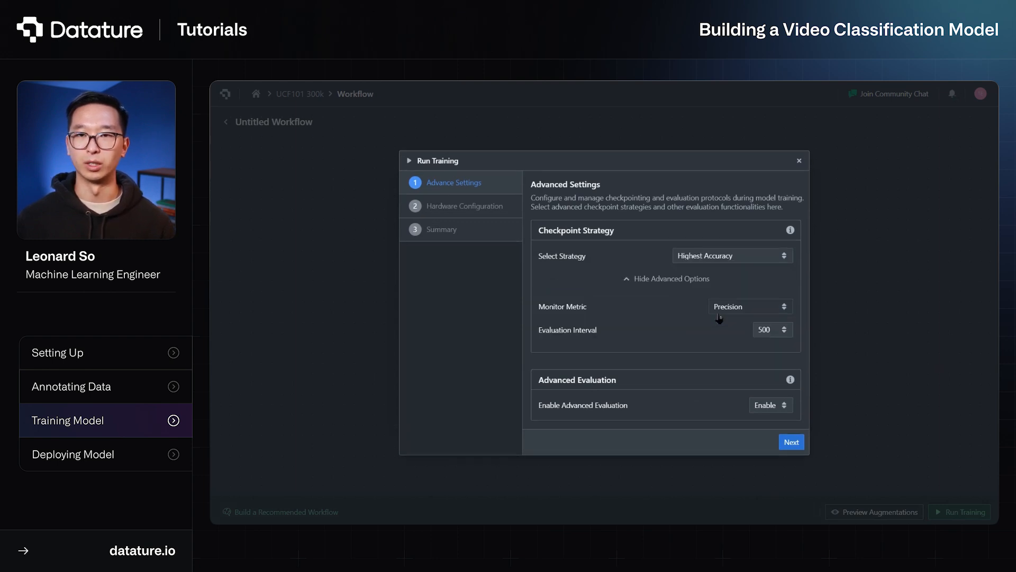
pyautogui.click(773, 332)
pyautogui.click(773, 428)
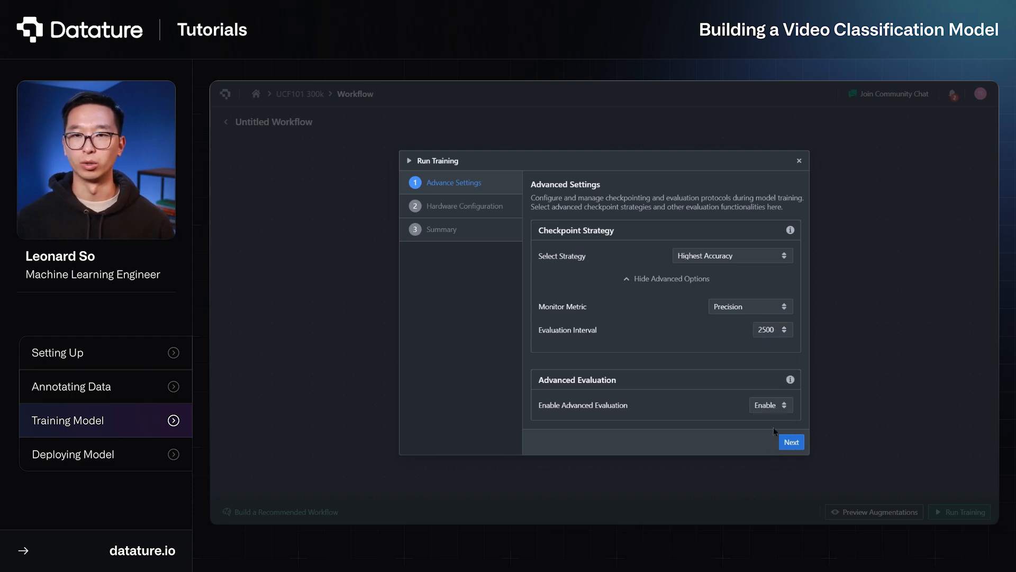
pyautogui.click(791, 441)
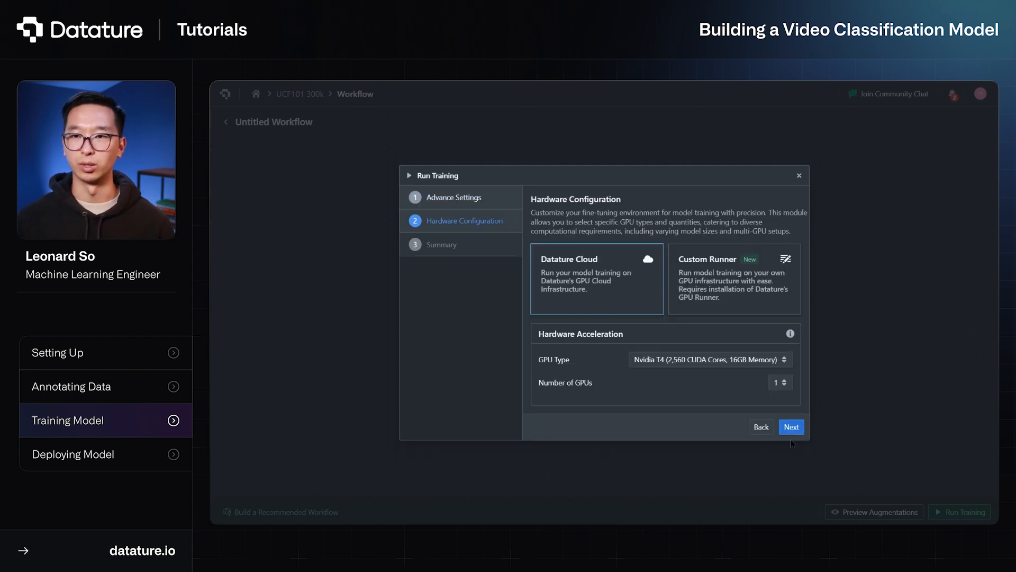
# - Choose the Nvidia A100 40GB GPU for the run, try to start the training, and close the training setup
pyautogui.click(769, 364)
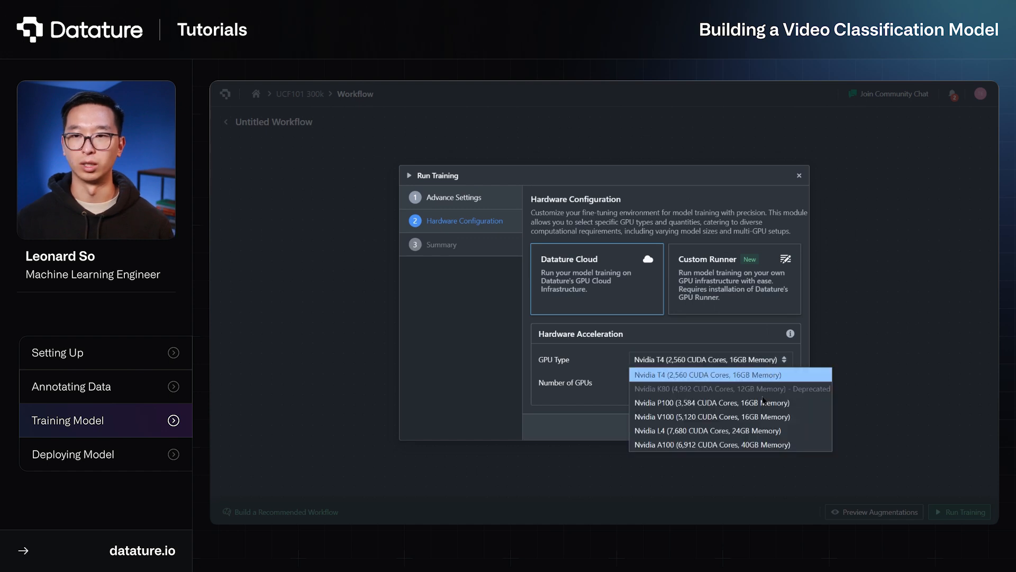
pyautogui.click(756, 449)
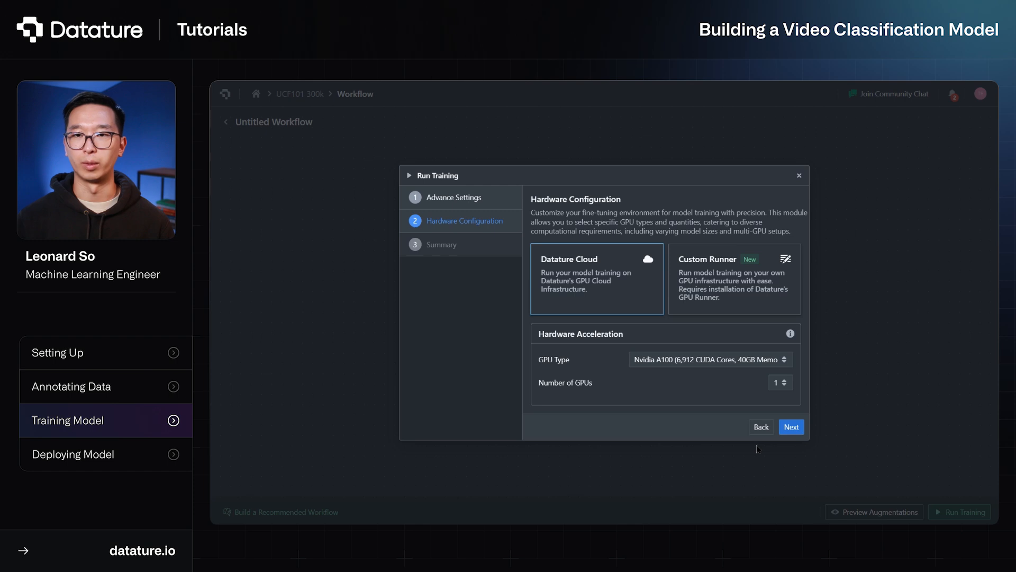
pyautogui.click(790, 427)
pyautogui.click(767, 377)
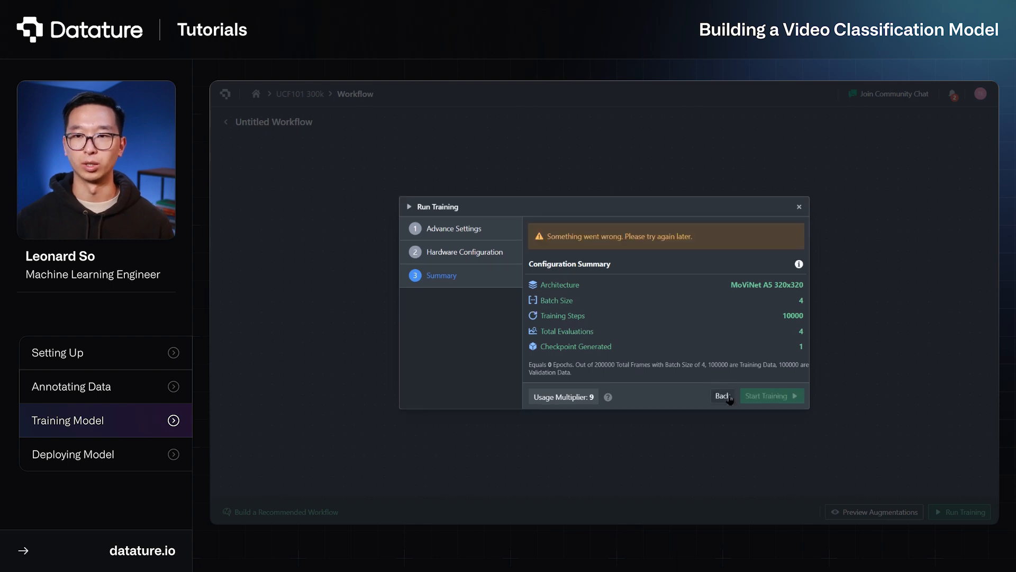
pyautogui.click(723, 395)
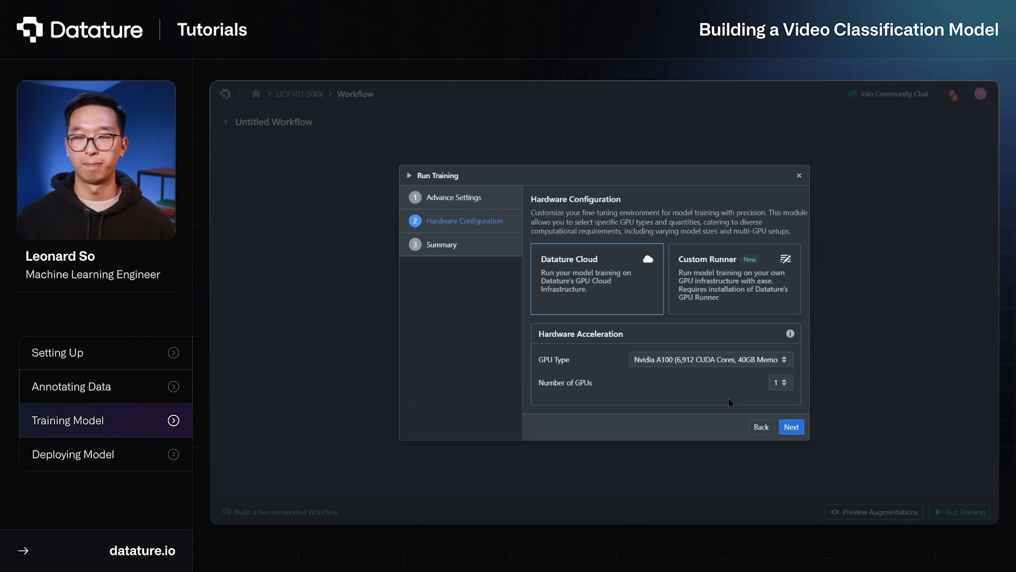
pyautogui.click(797, 179)
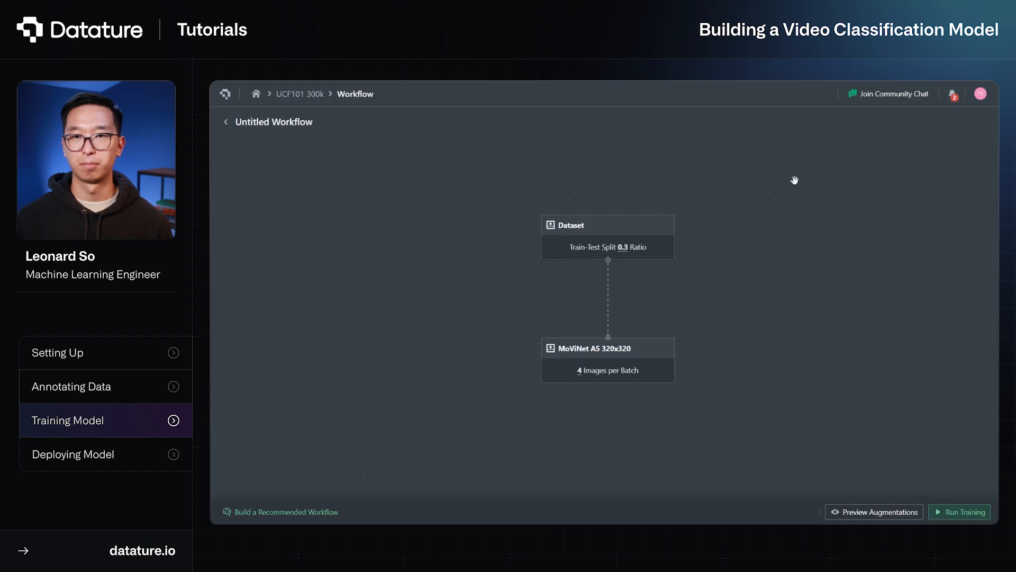
# - Open the completed MoViNet A5 run from the UCF101 300k project's list of trainings
pyautogui.click(306, 94)
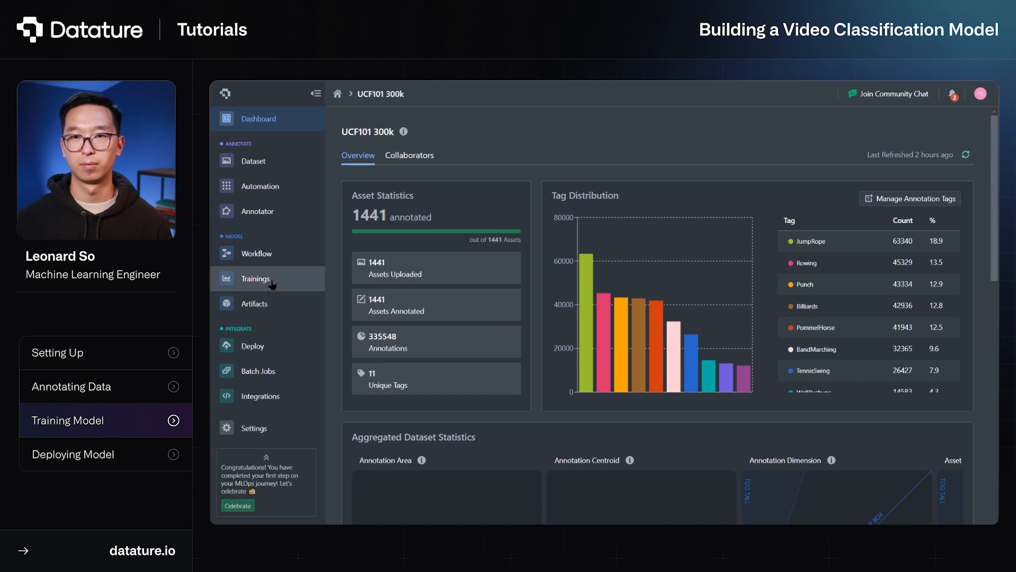
pyautogui.click(272, 284)
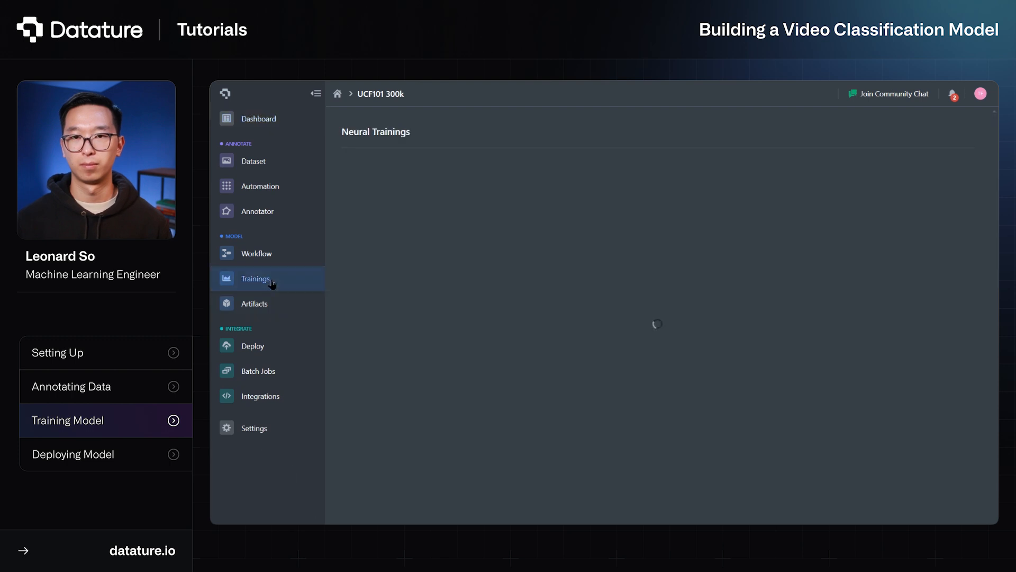
pyautogui.scroll(-2, 443, 350)
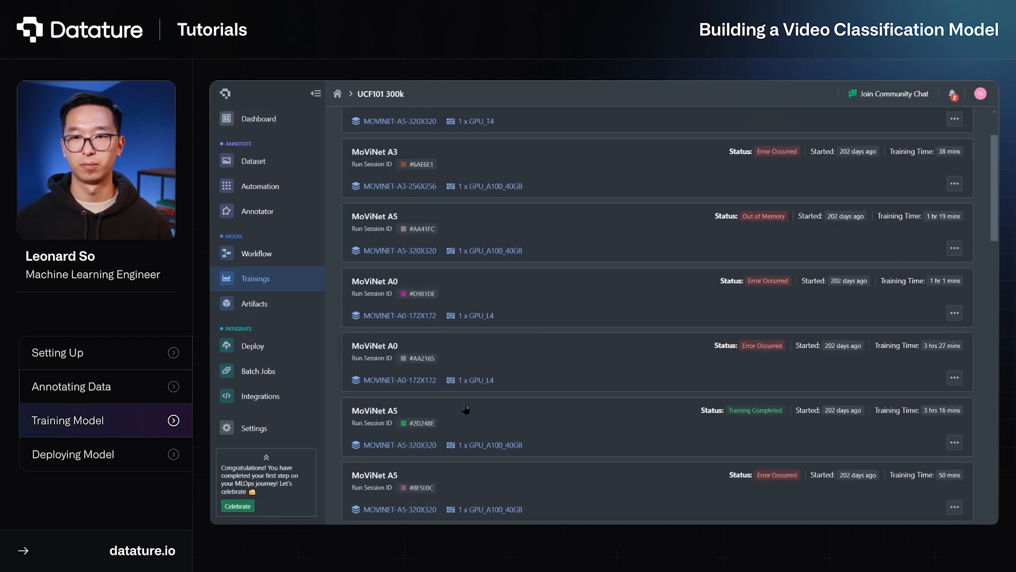
pyautogui.click(492, 416)
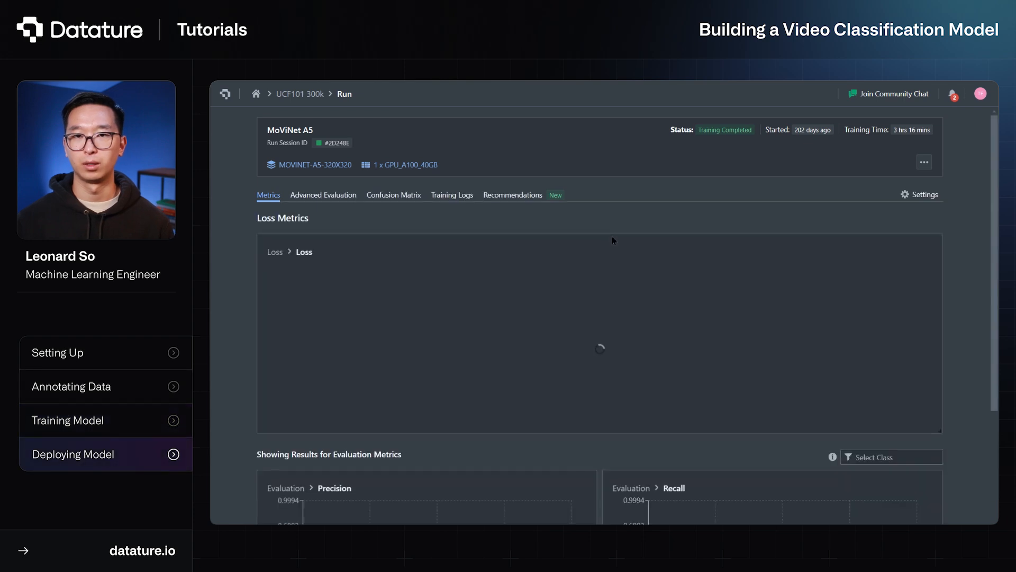
# - Review the run's loss and evaluation charts, and compare the BandMarching specimen's ground truth with the prediction at evaluation checkpoint 3
pyautogui.scroll(-1, 611, 207)
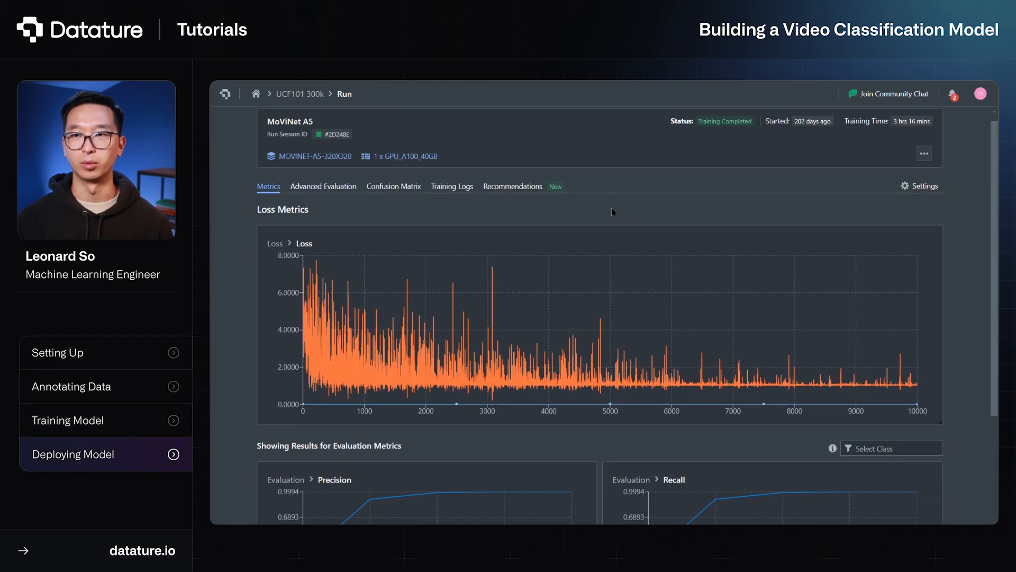
pyautogui.scroll(1, 611, 212)
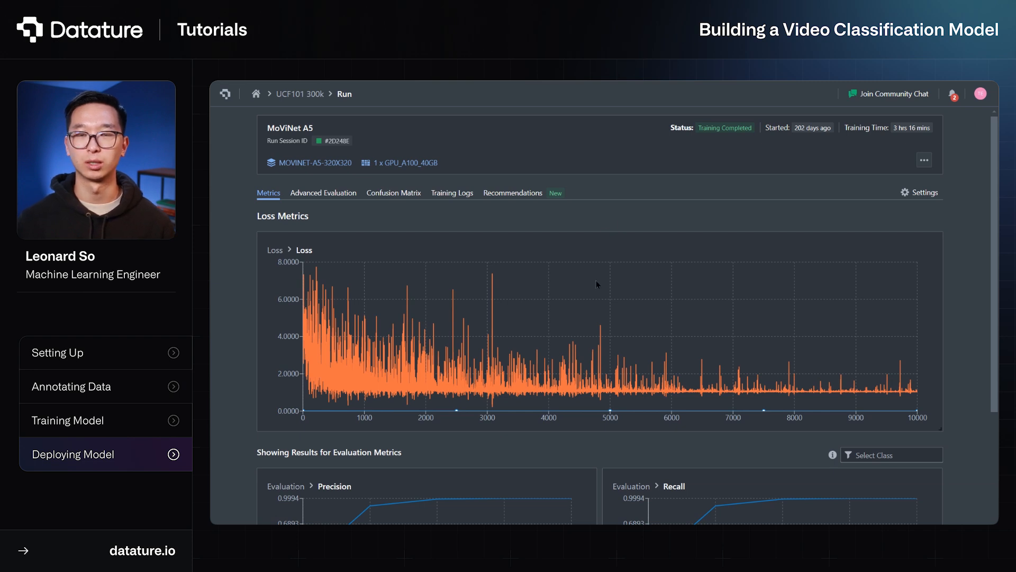
pyautogui.moveTo(595, 300)
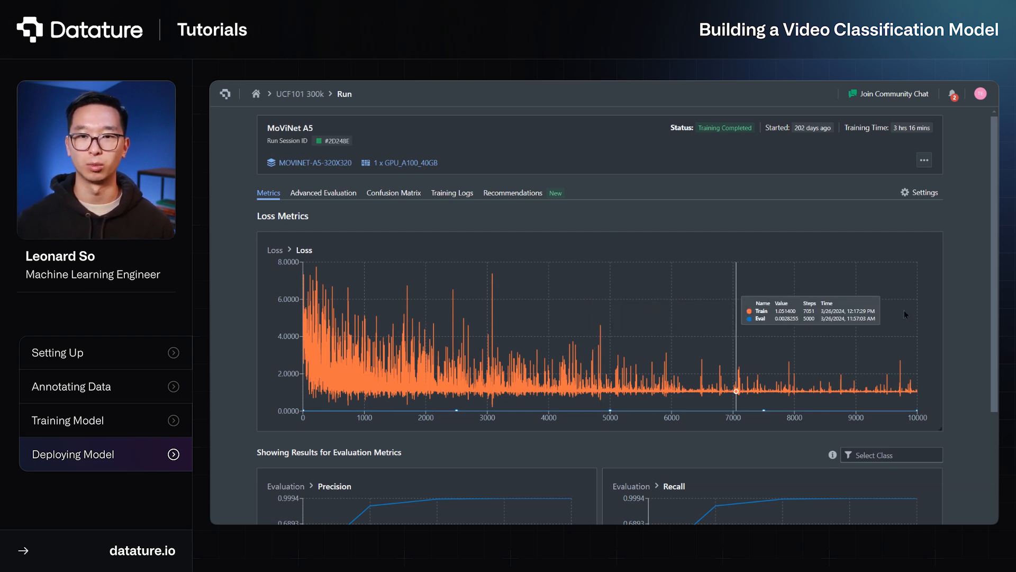
pyautogui.scroll(-3, 905, 313)
pyautogui.scroll(-1, 905, 314)
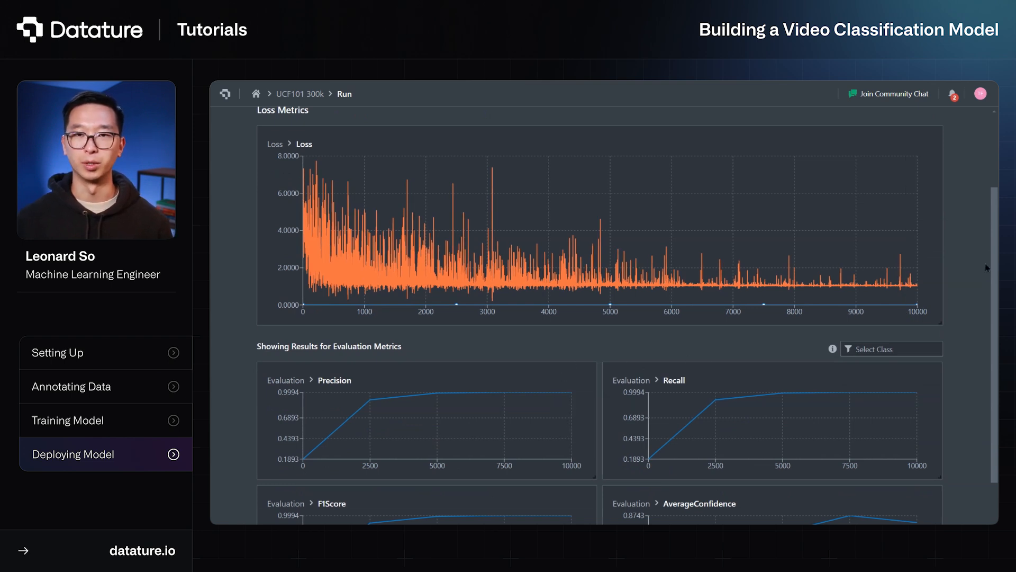
pyautogui.scroll(4, 970, 255)
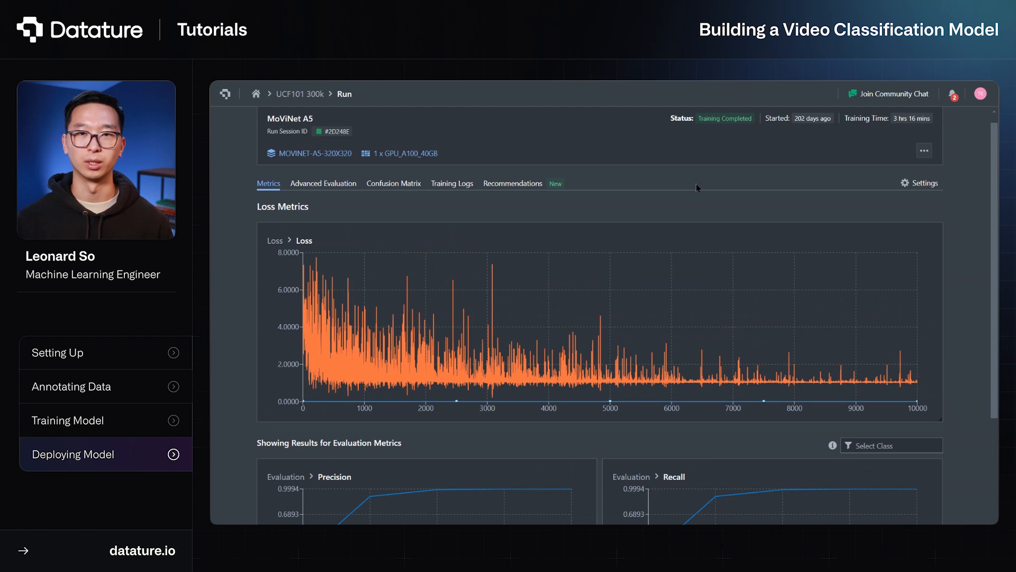
pyautogui.click(321, 184)
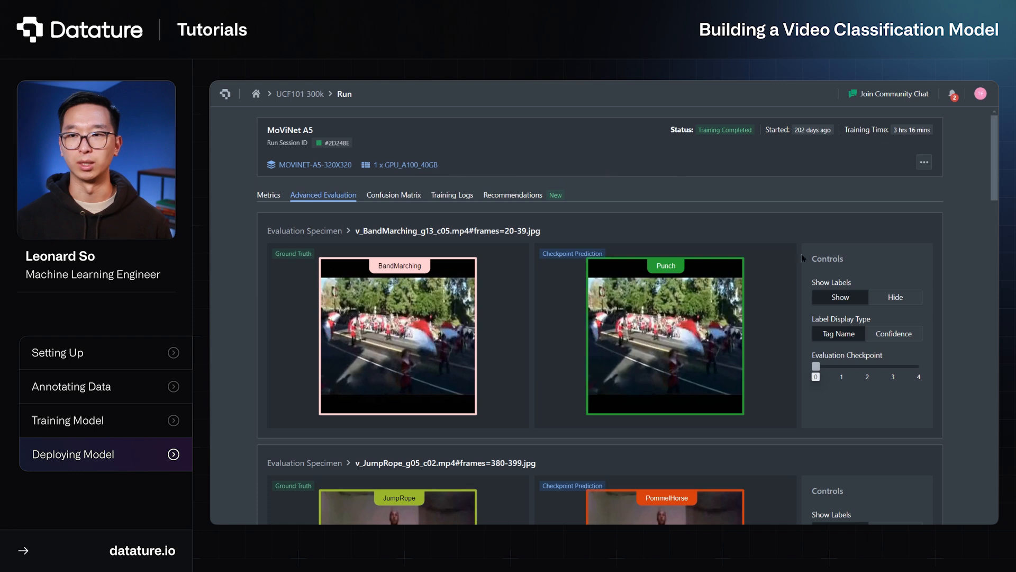
pyautogui.moveTo(836, 371); pyautogui.dragTo(890, 384)
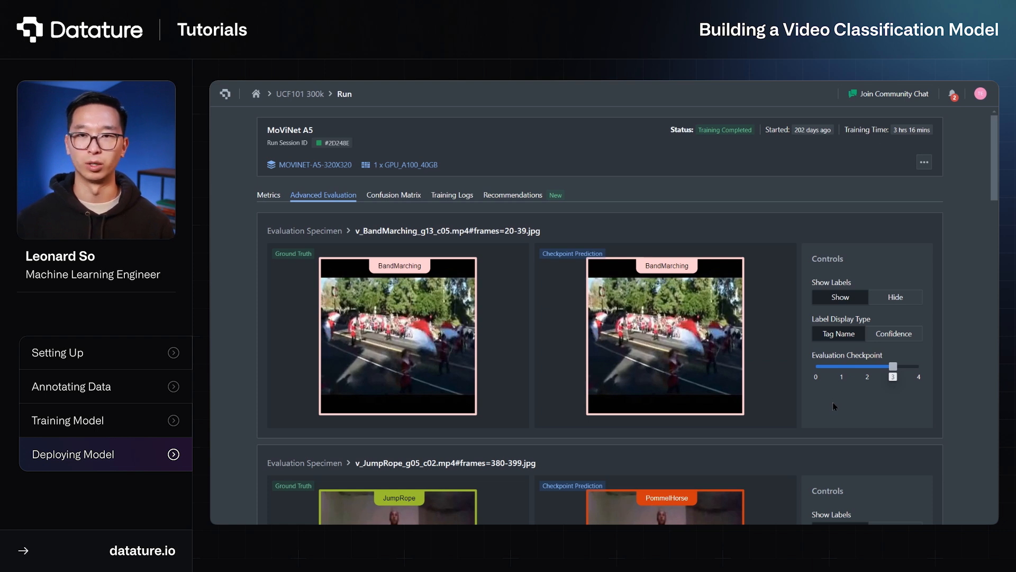
# - Examine the run's confusion matrix with its values shown as percentages
pyautogui.click(397, 195)
pyautogui.scroll(-1, 640, 172)
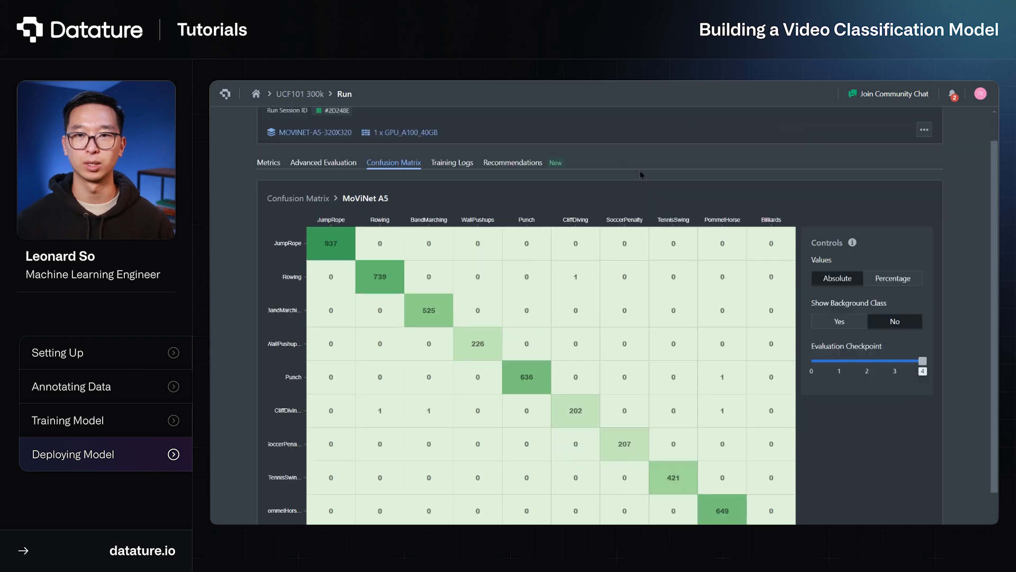
pyautogui.scroll(-1, 640, 175)
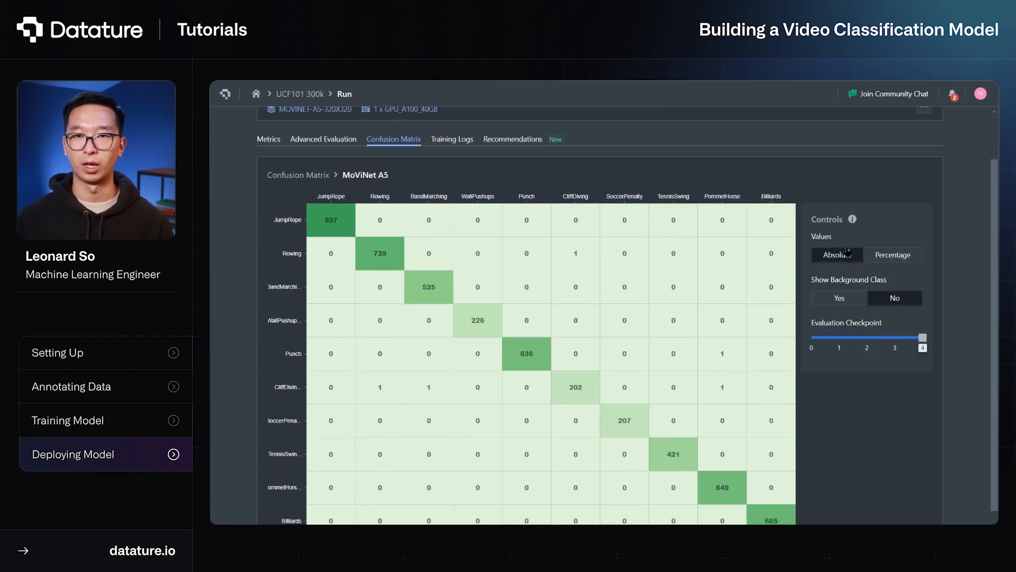
pyautogui.click(882, 258)
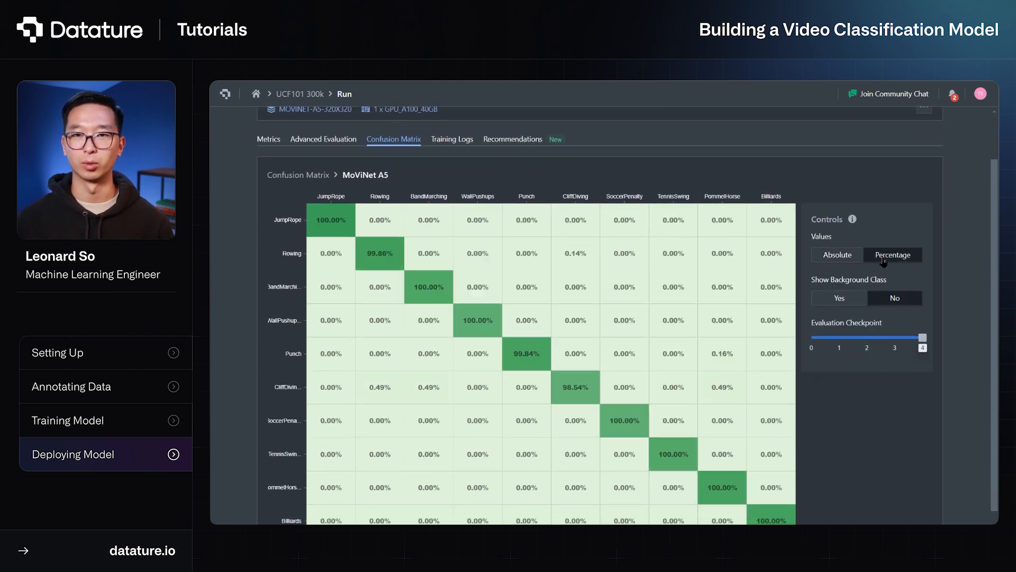
pyautogui.scroll(-1, 879, 370)
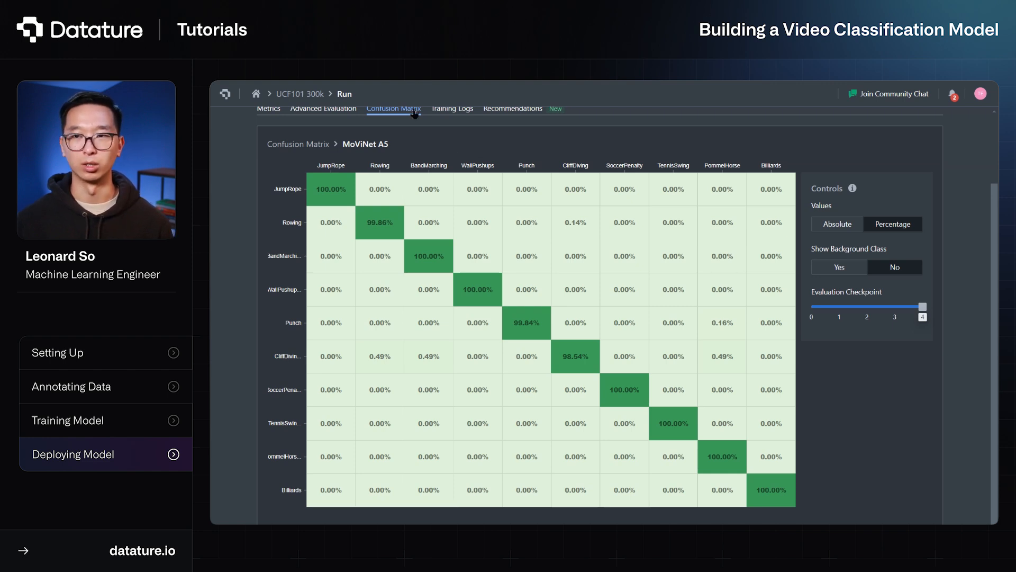
# - Open the export options for the MoViNet A5 ckpt-4 artifact in the UCF101 300k project and review the available model formats
pyautogui.click(308, 95)
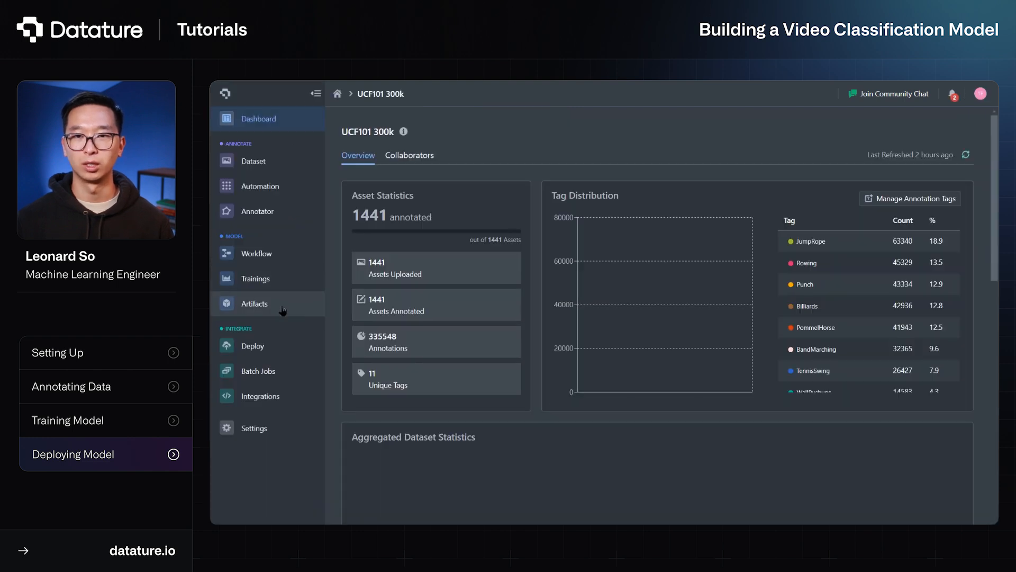
pyautogui.click(283, 305)
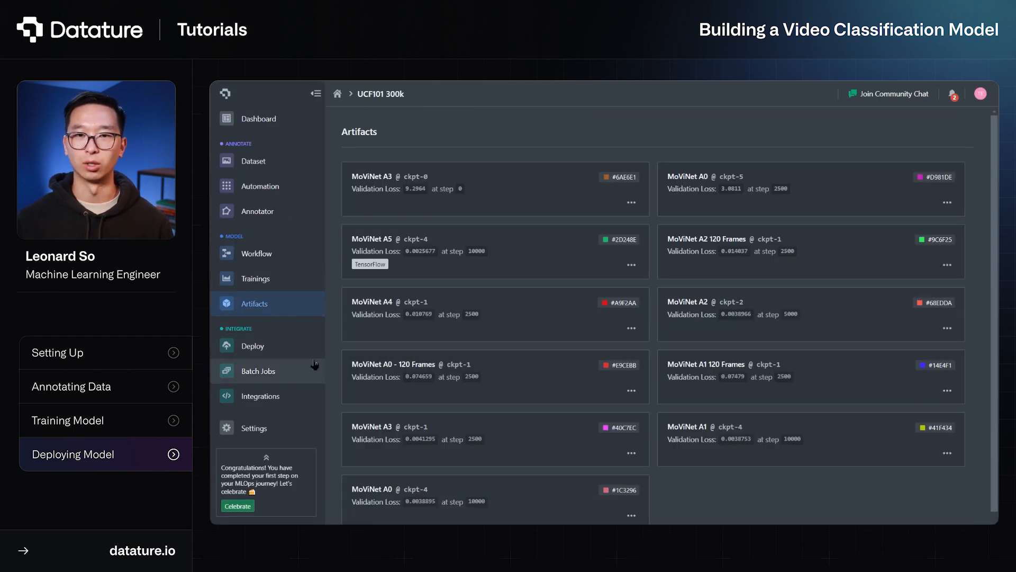
pyautogui.click(628, 264)
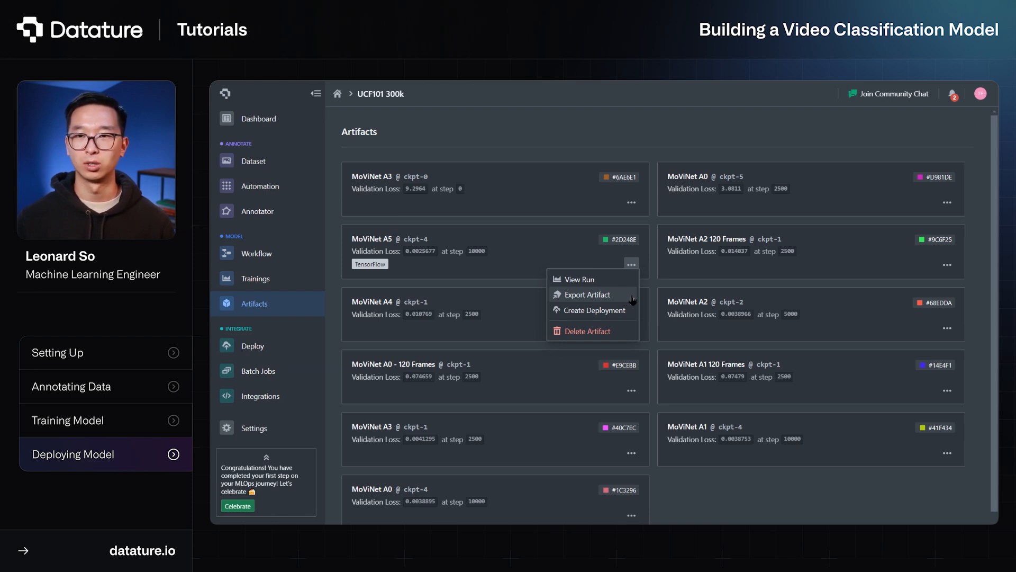
pyautogui.click(632, 299)
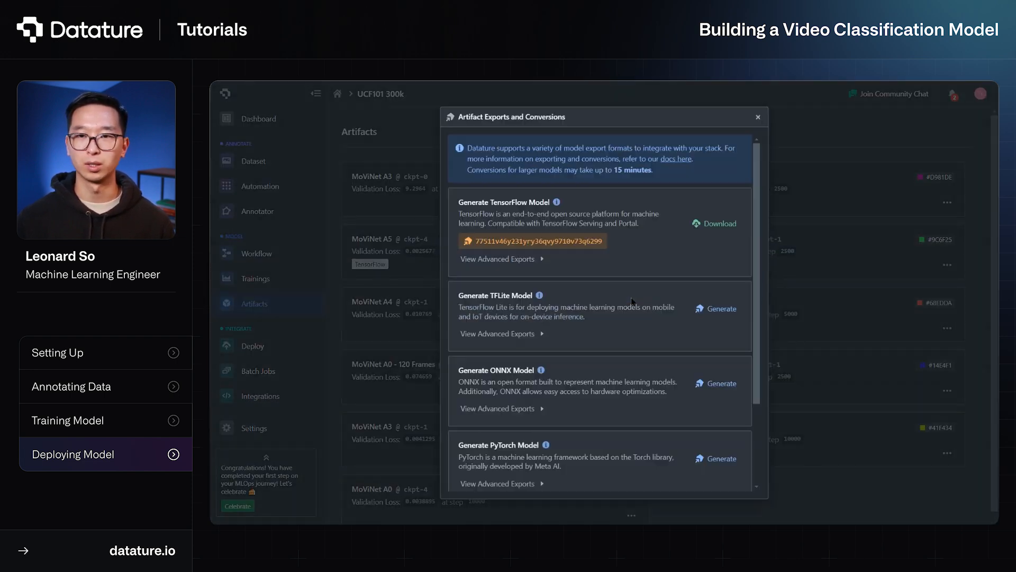
pyautogui.scroll(-3, 632, 301)
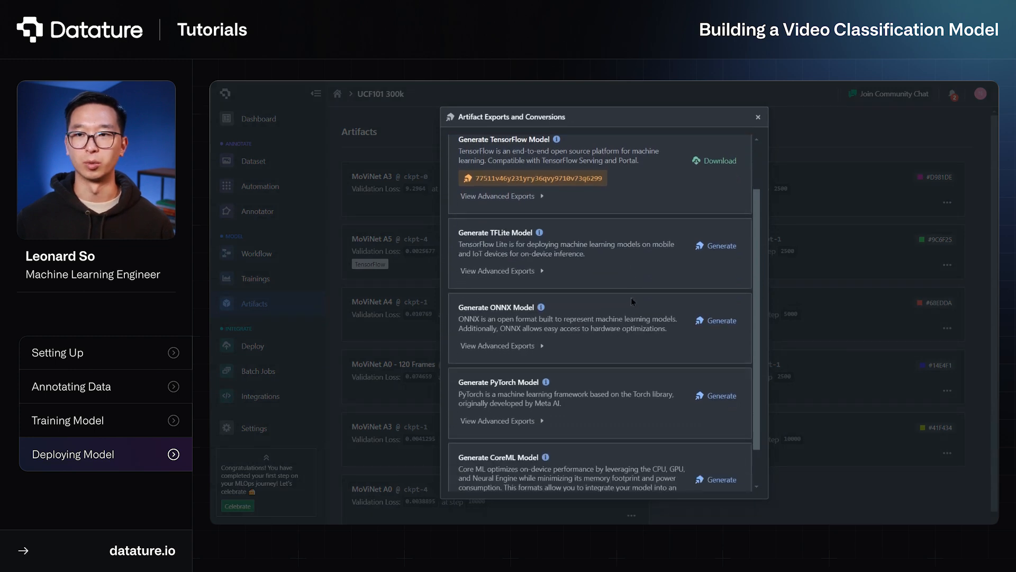
pyautogui.scroll(2, 632, 301)
pyautogui.scroll(1, 632, 301)
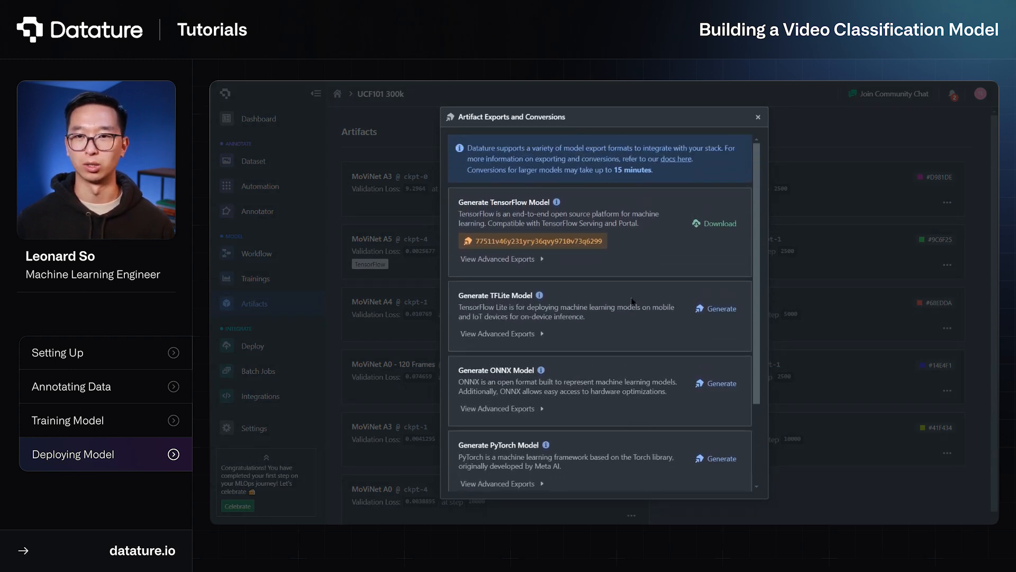